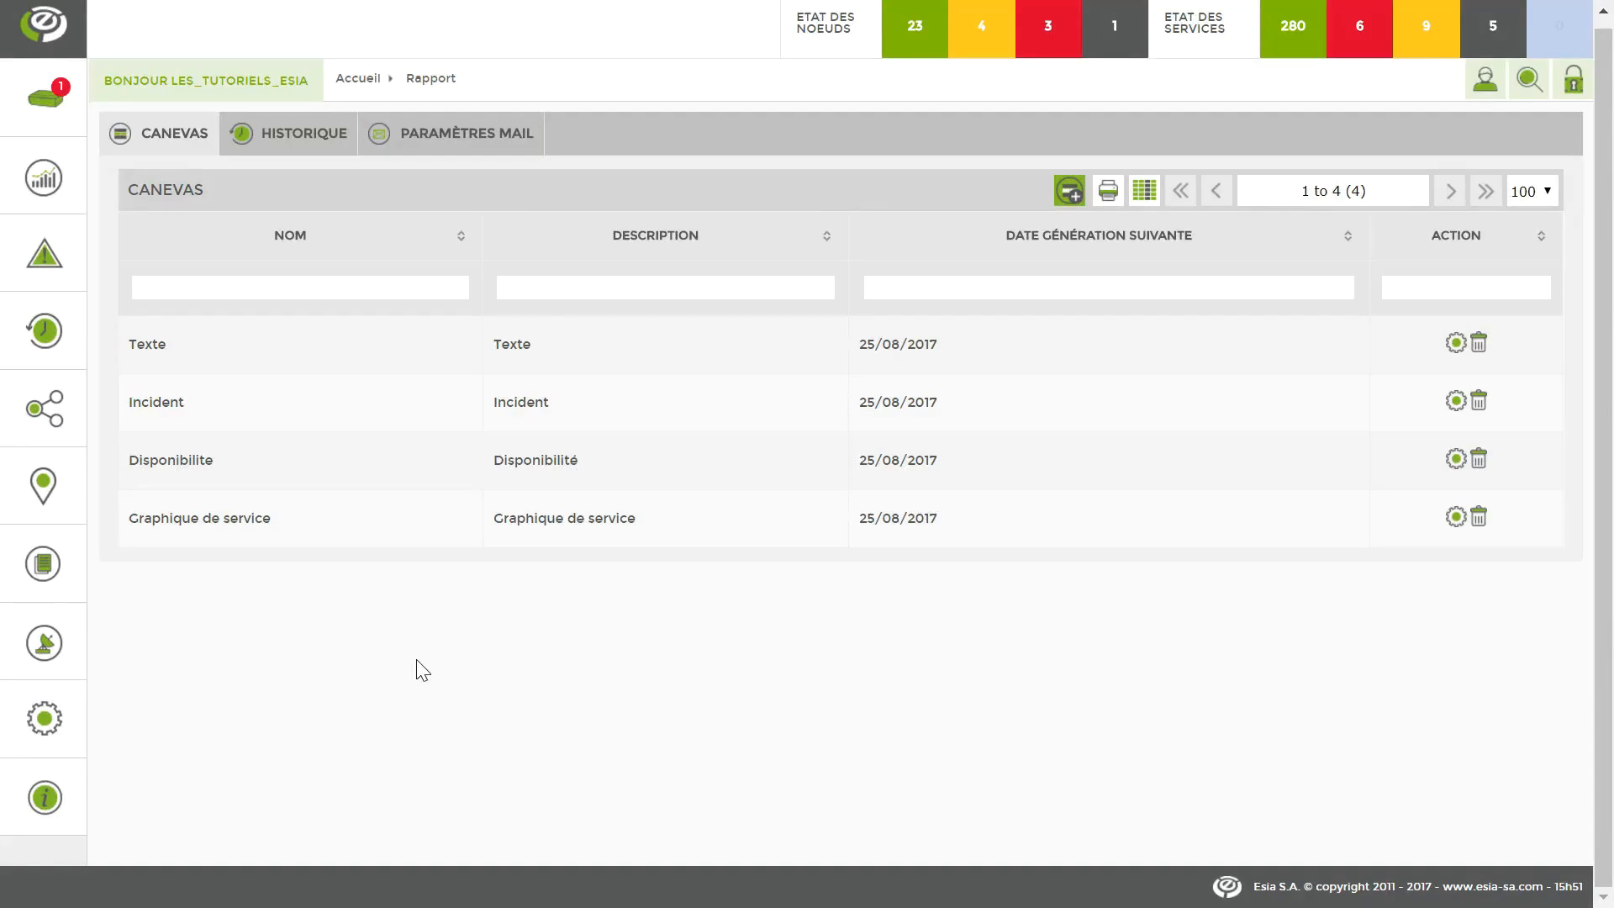
# Open the Incident canvas's node incident block and review its title, description, linked node and additional column options.
pyautogui.click(172, 412)
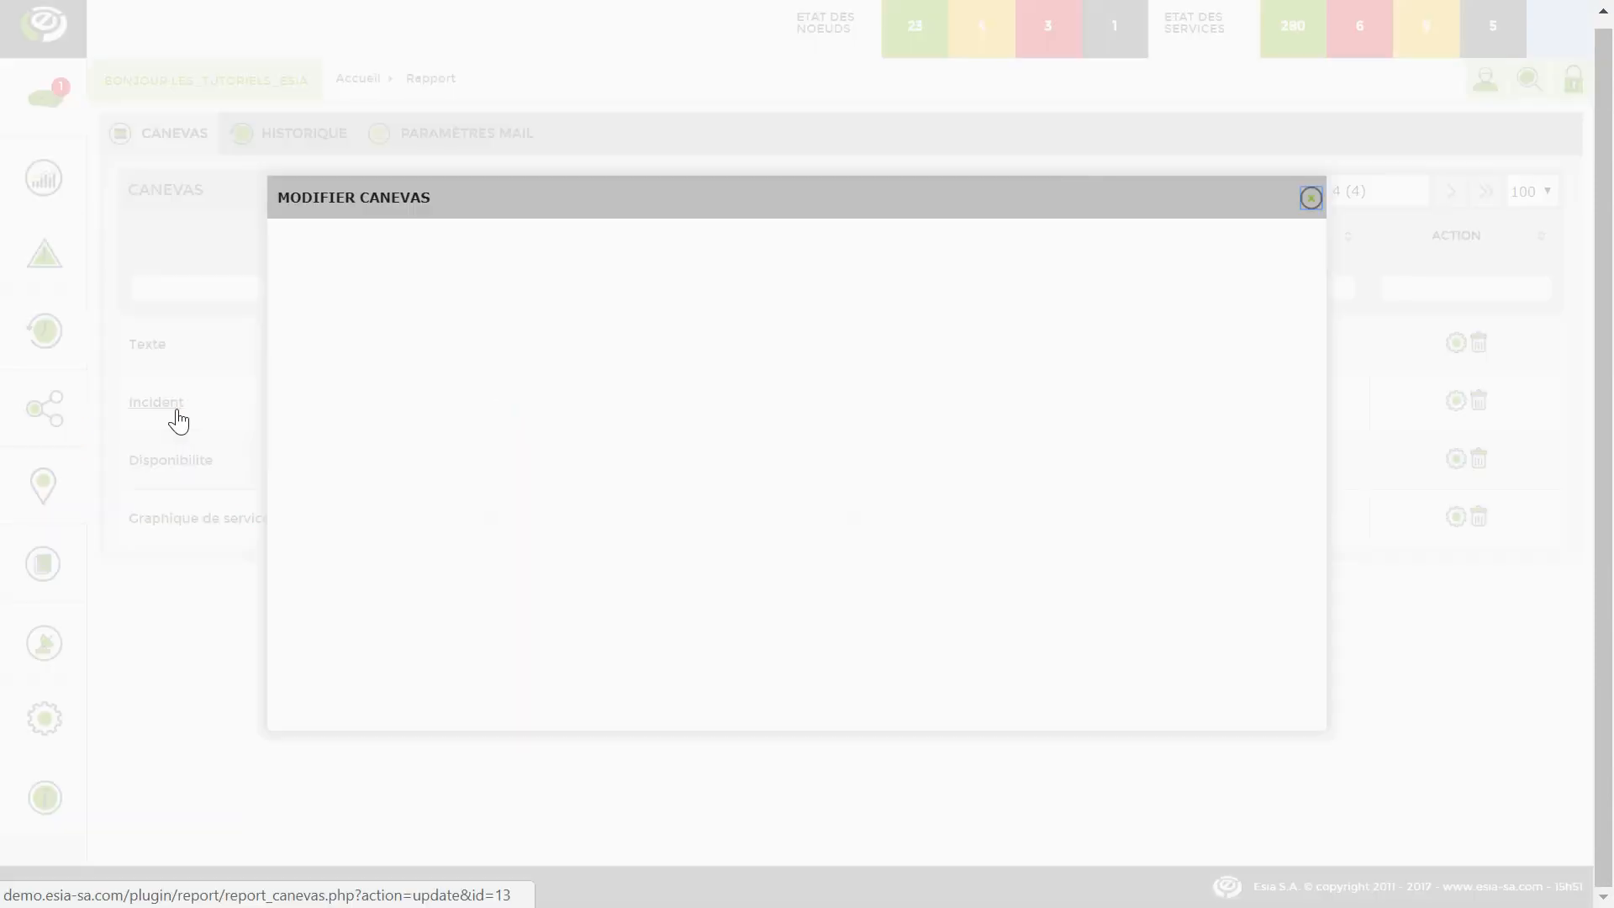
pyautogui.scroll(-9, 437, 407)
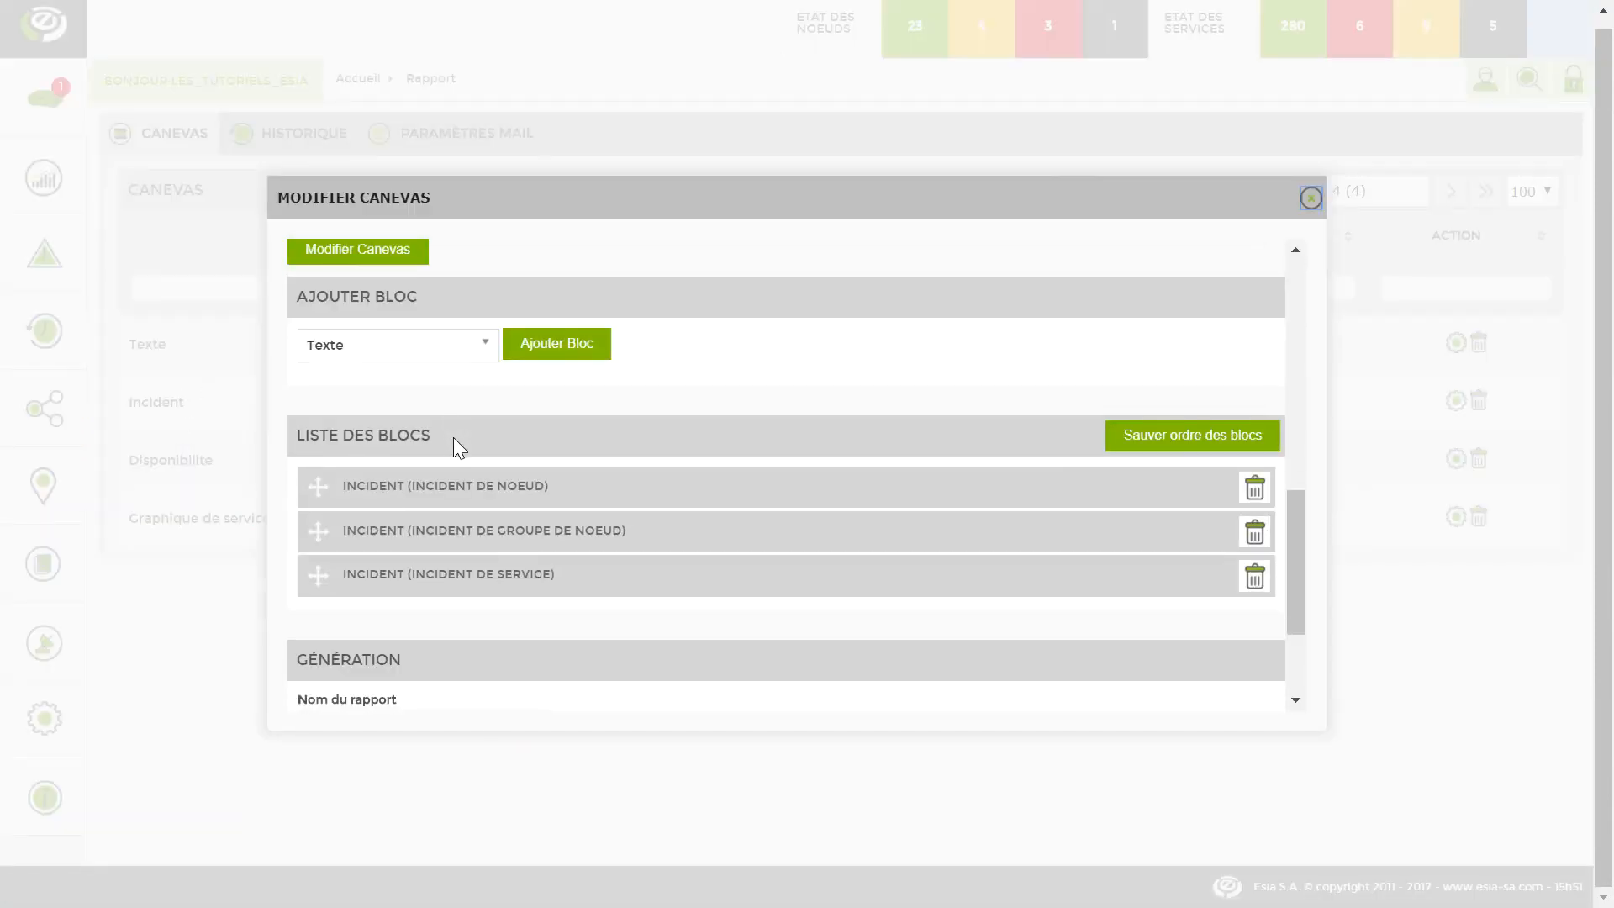
pyautogui.click(446, 487)
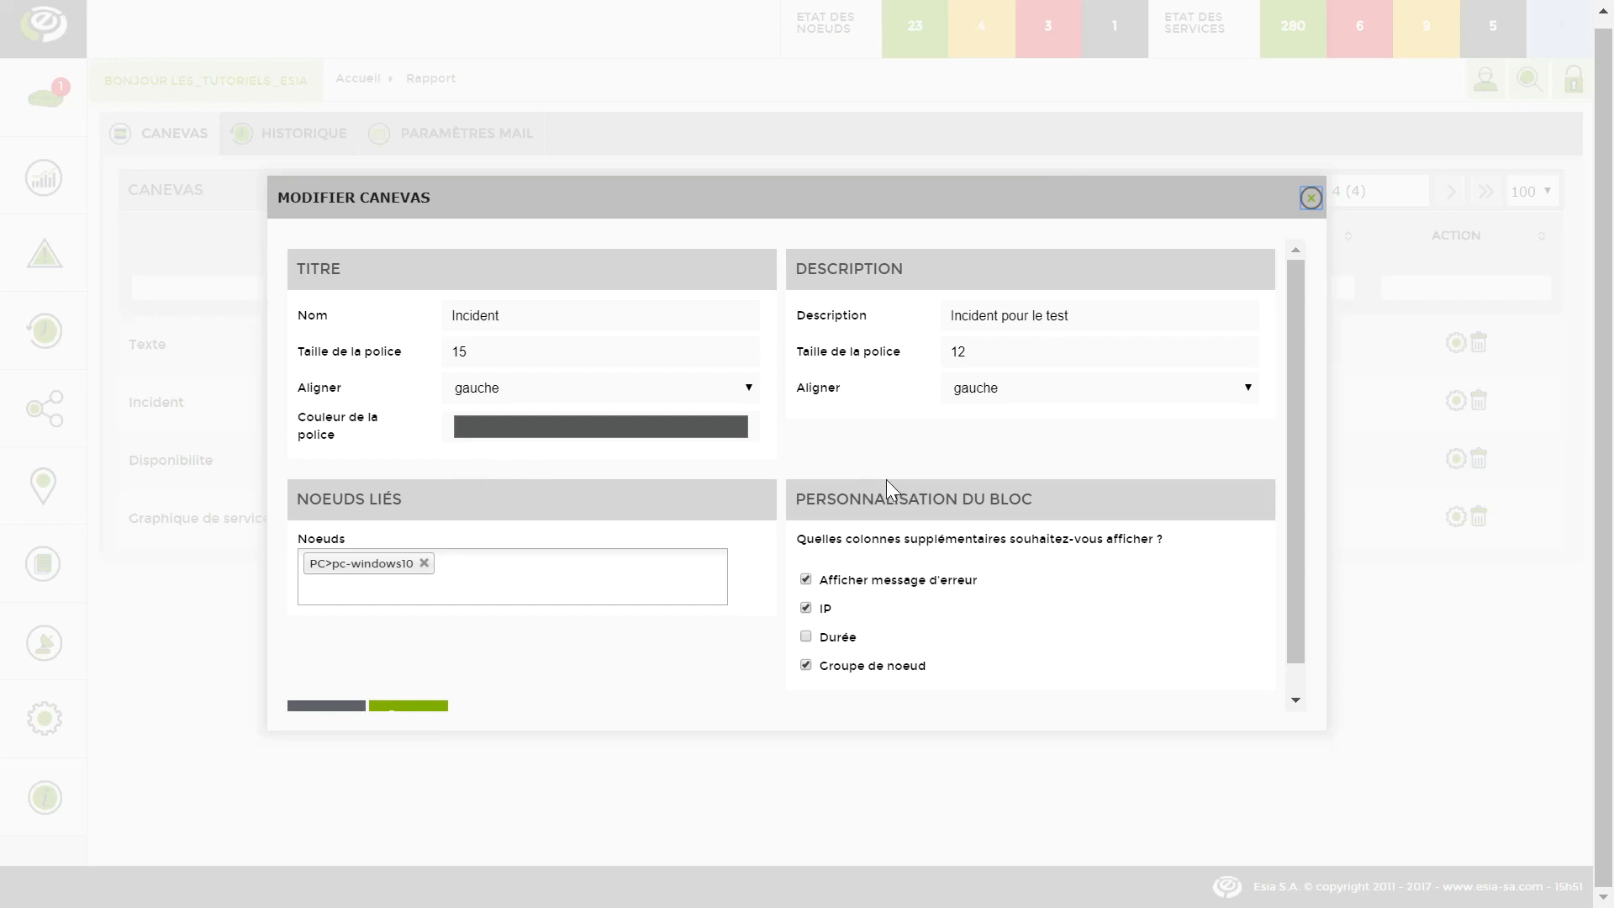
pyautogui.scroll(-1, 890, 482)
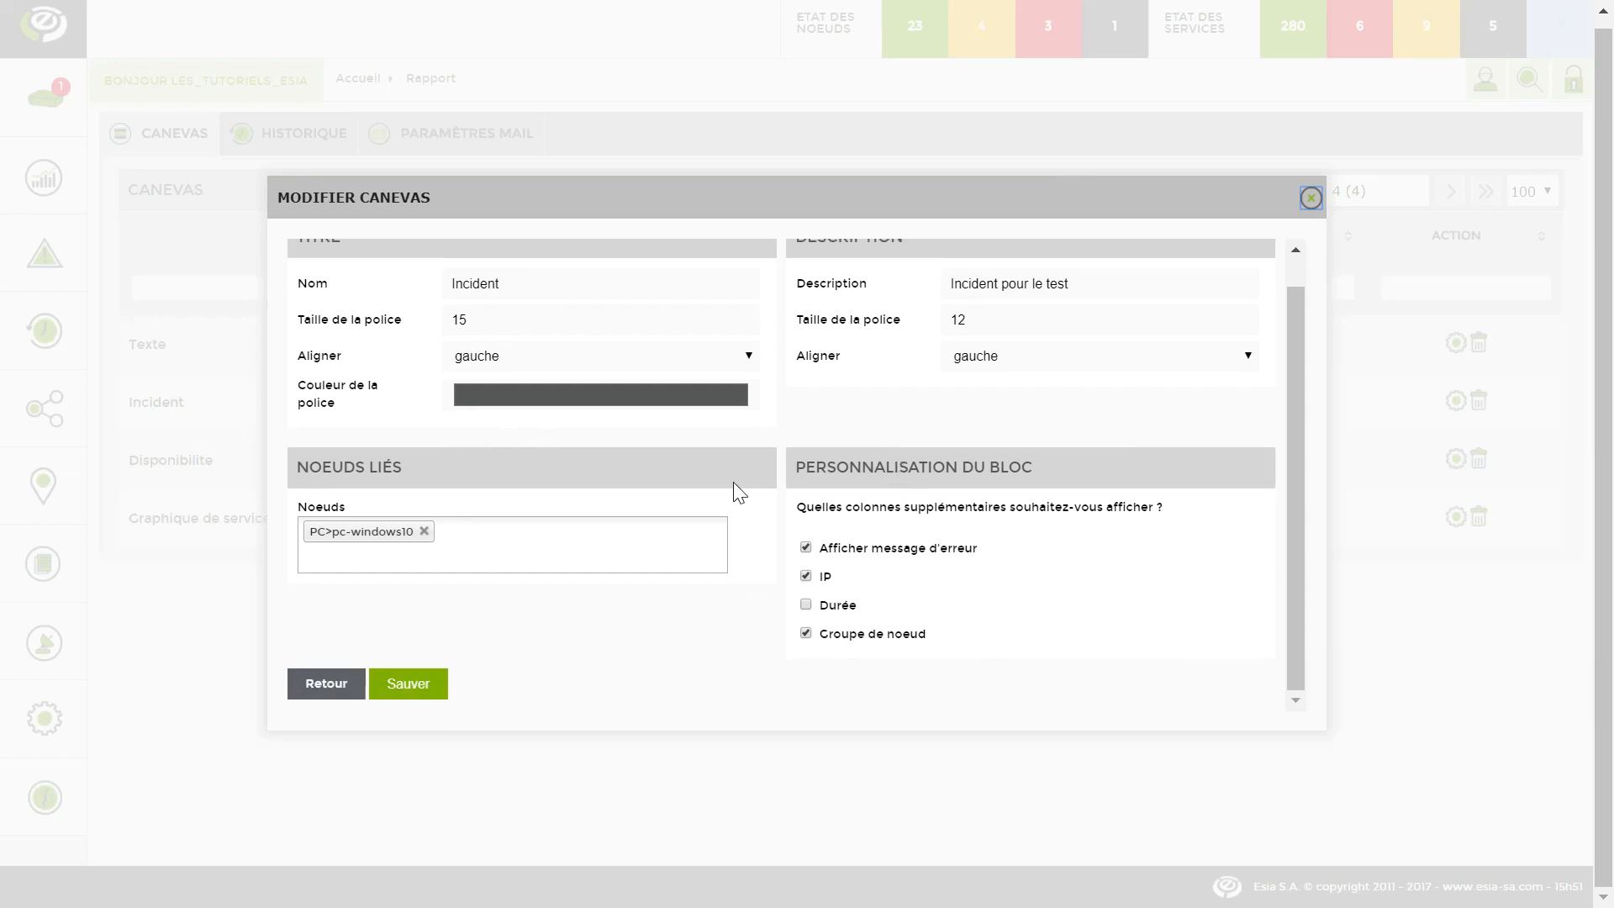
pyautogui.scroll(1, 738, 492)
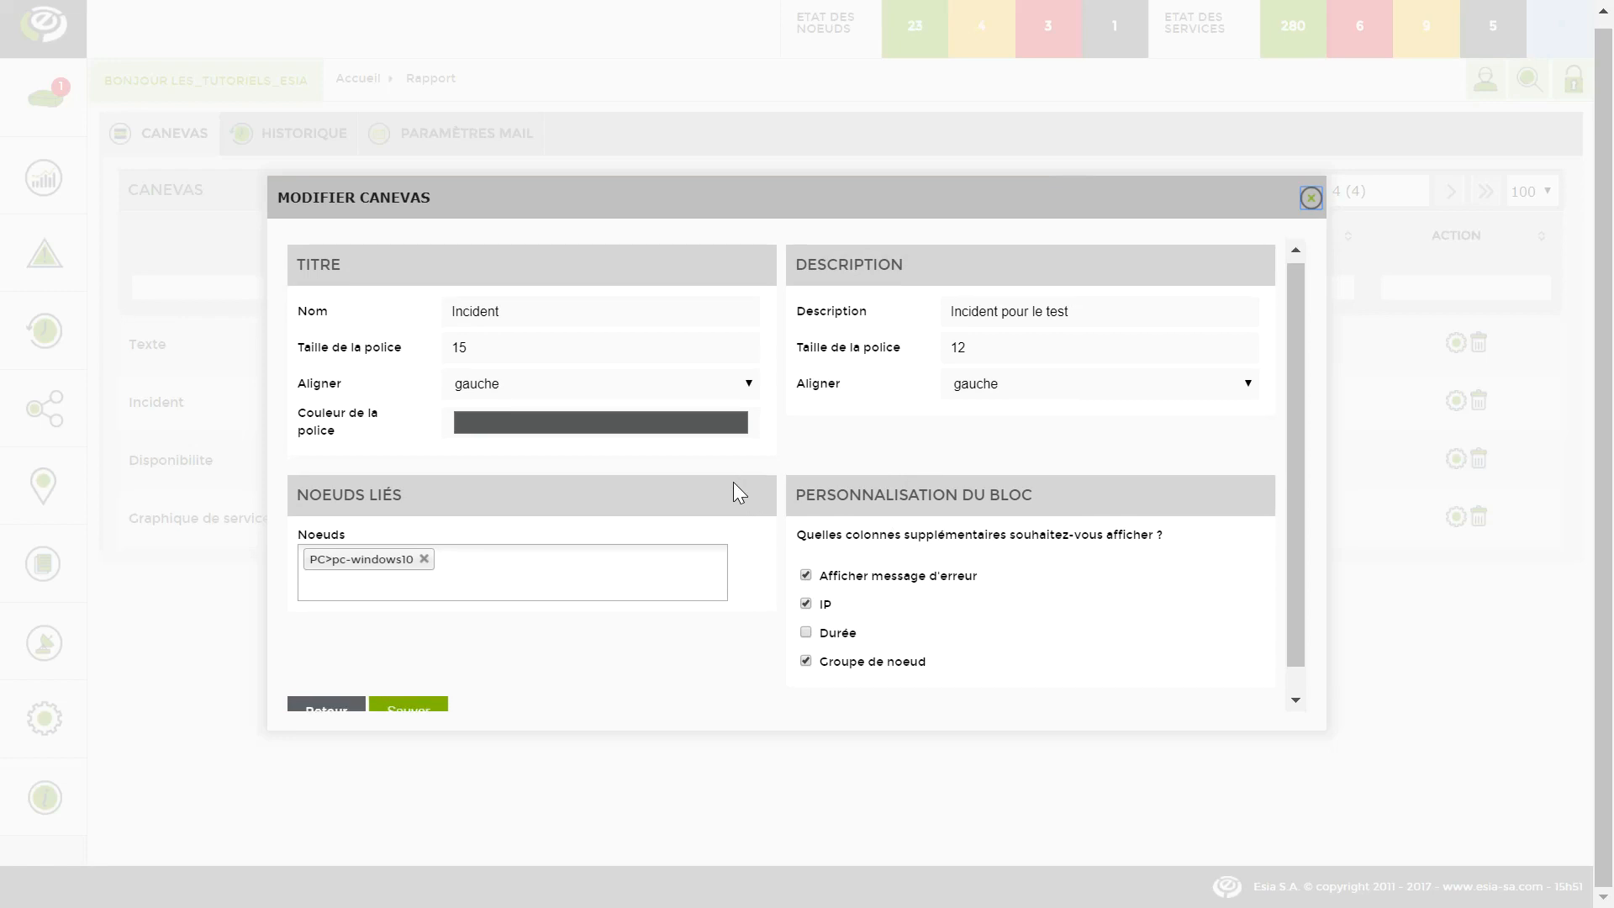
pyautogui.scroll(-1, 734, 482)
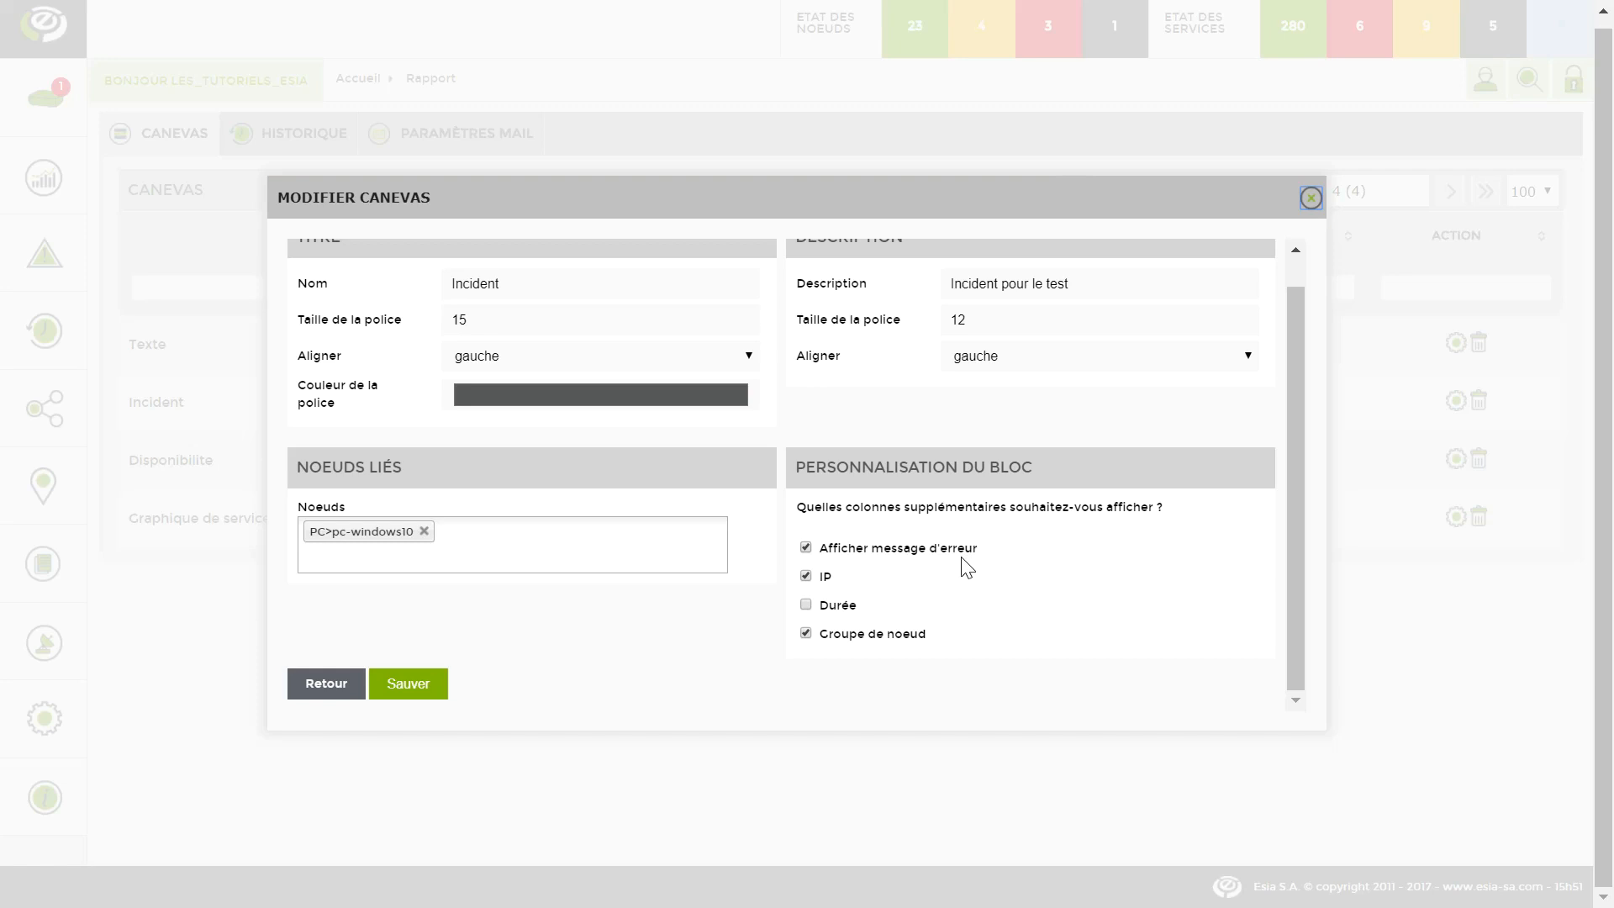
# Save the node incident block with error message, IP and node group as the additional columns, and return to the canvas.
pyautogui.click(807, 605)
pyautogui.click(424, 691)
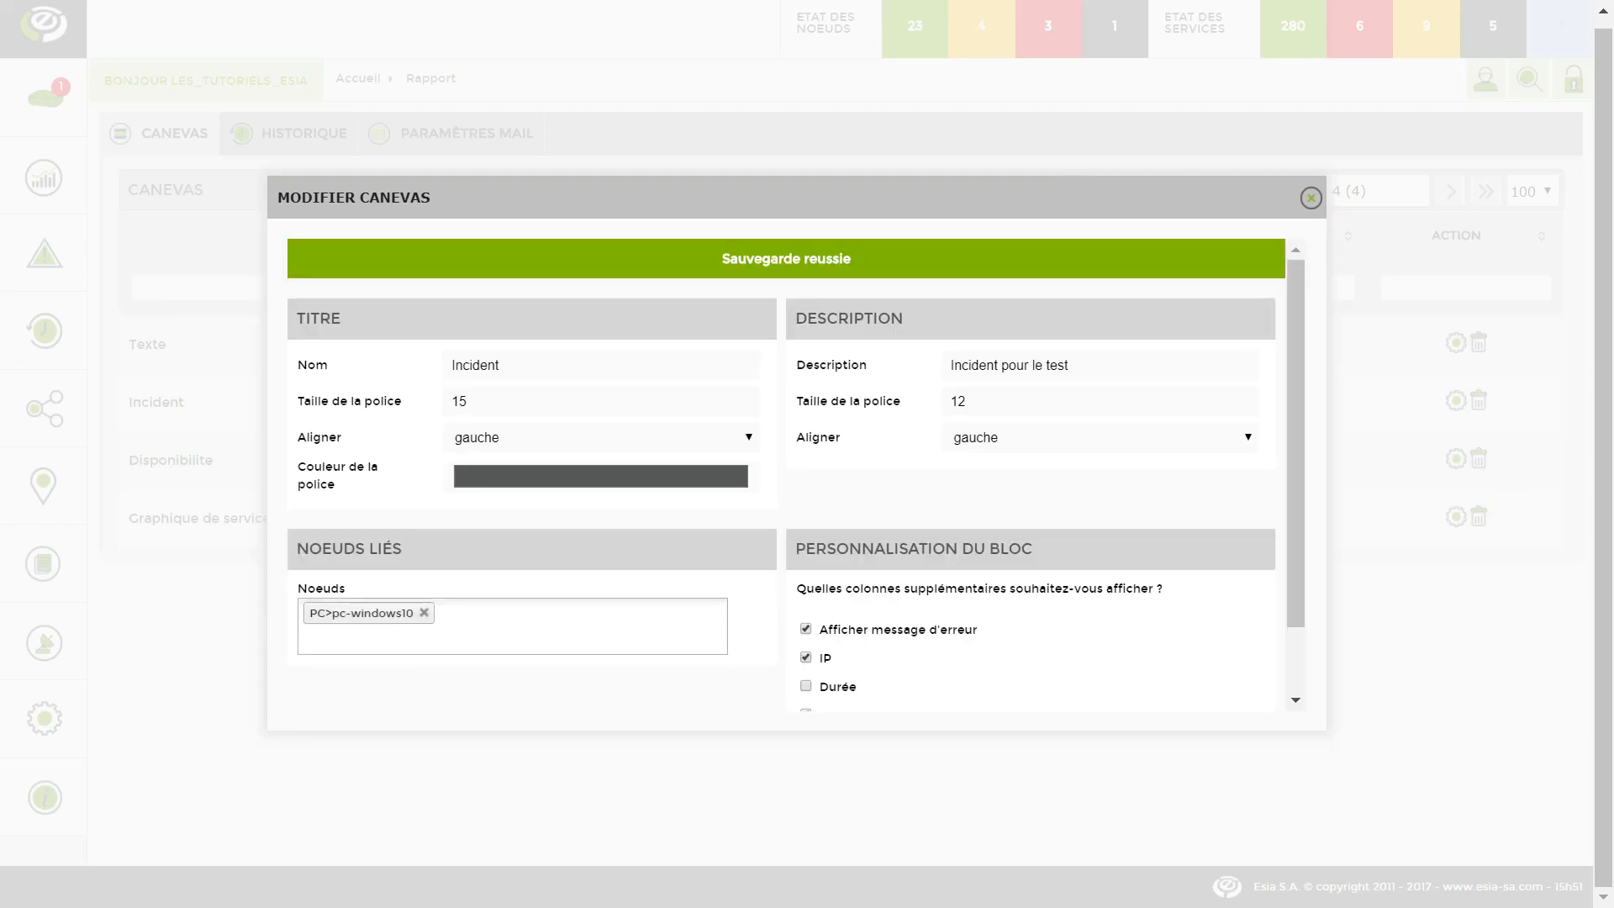
pyautogui.scroll(-2, 507, 605)
pyautogui.click(343, 691)
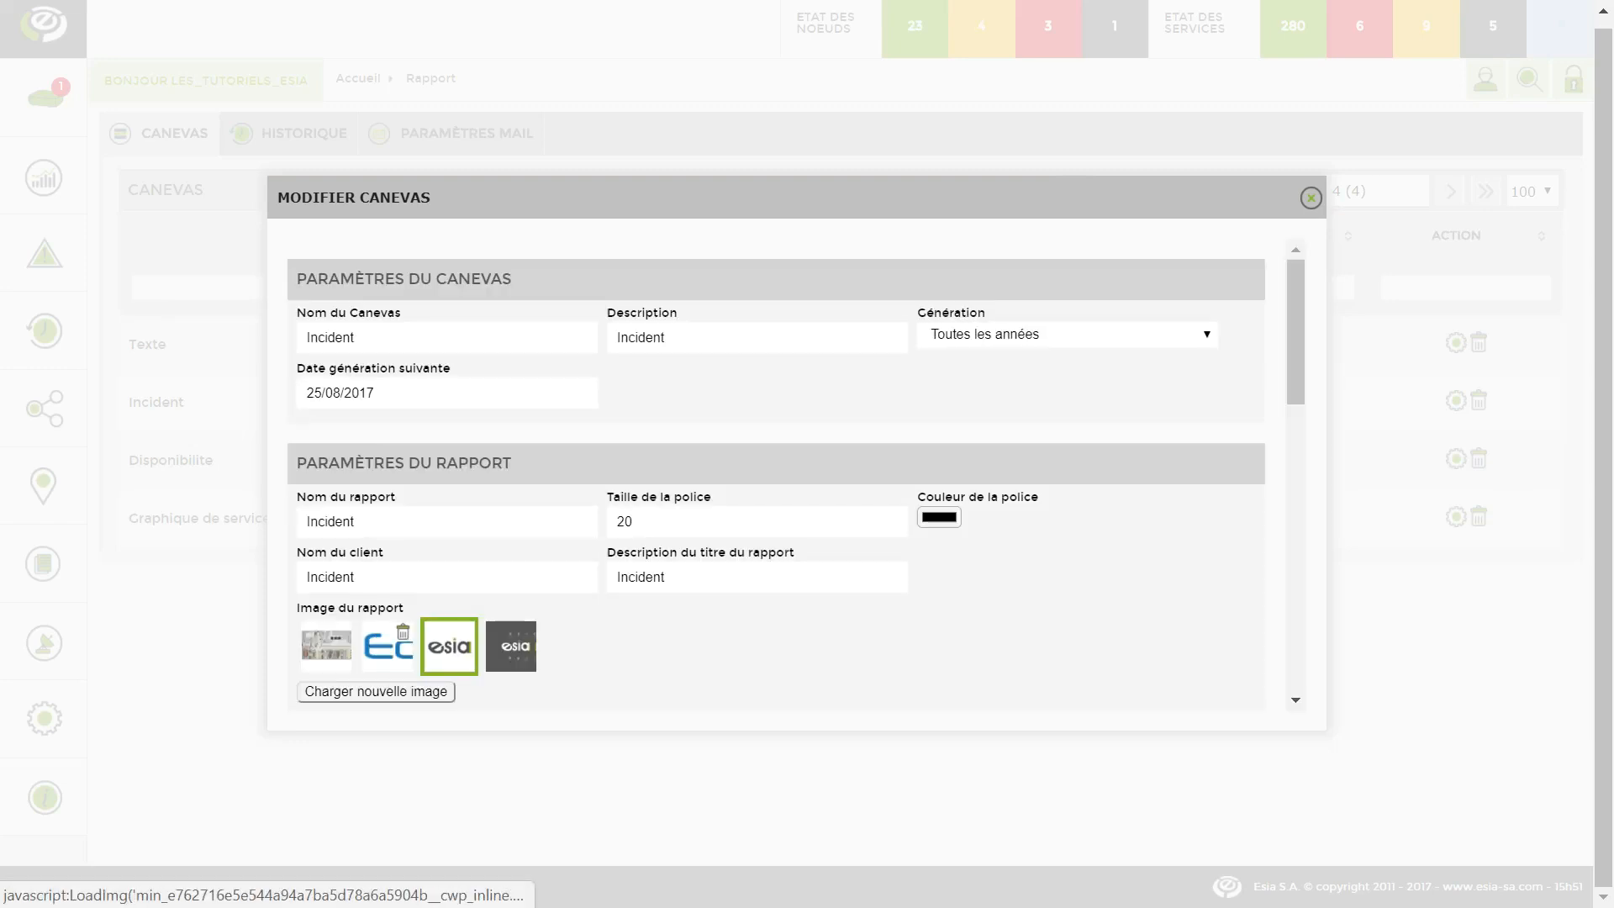
# Review the node group incident block's linked groups and additional columns, and return to the Incident canvas without saving.
pyautogui.scroll(-10, 437, 580)
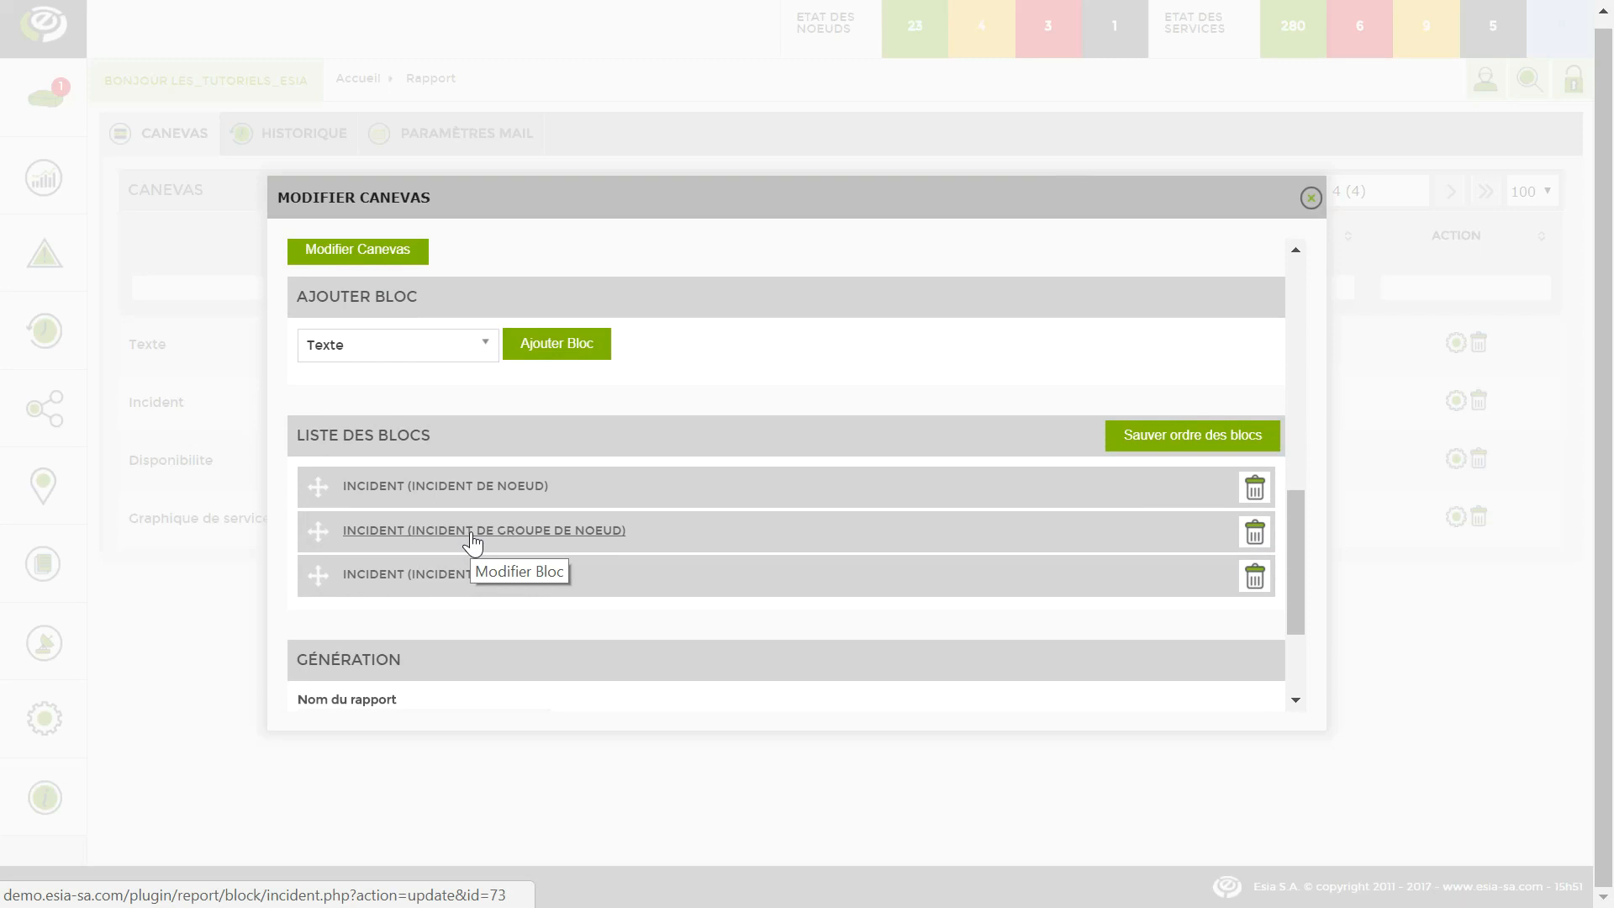
pyautogui.click(471, 536)
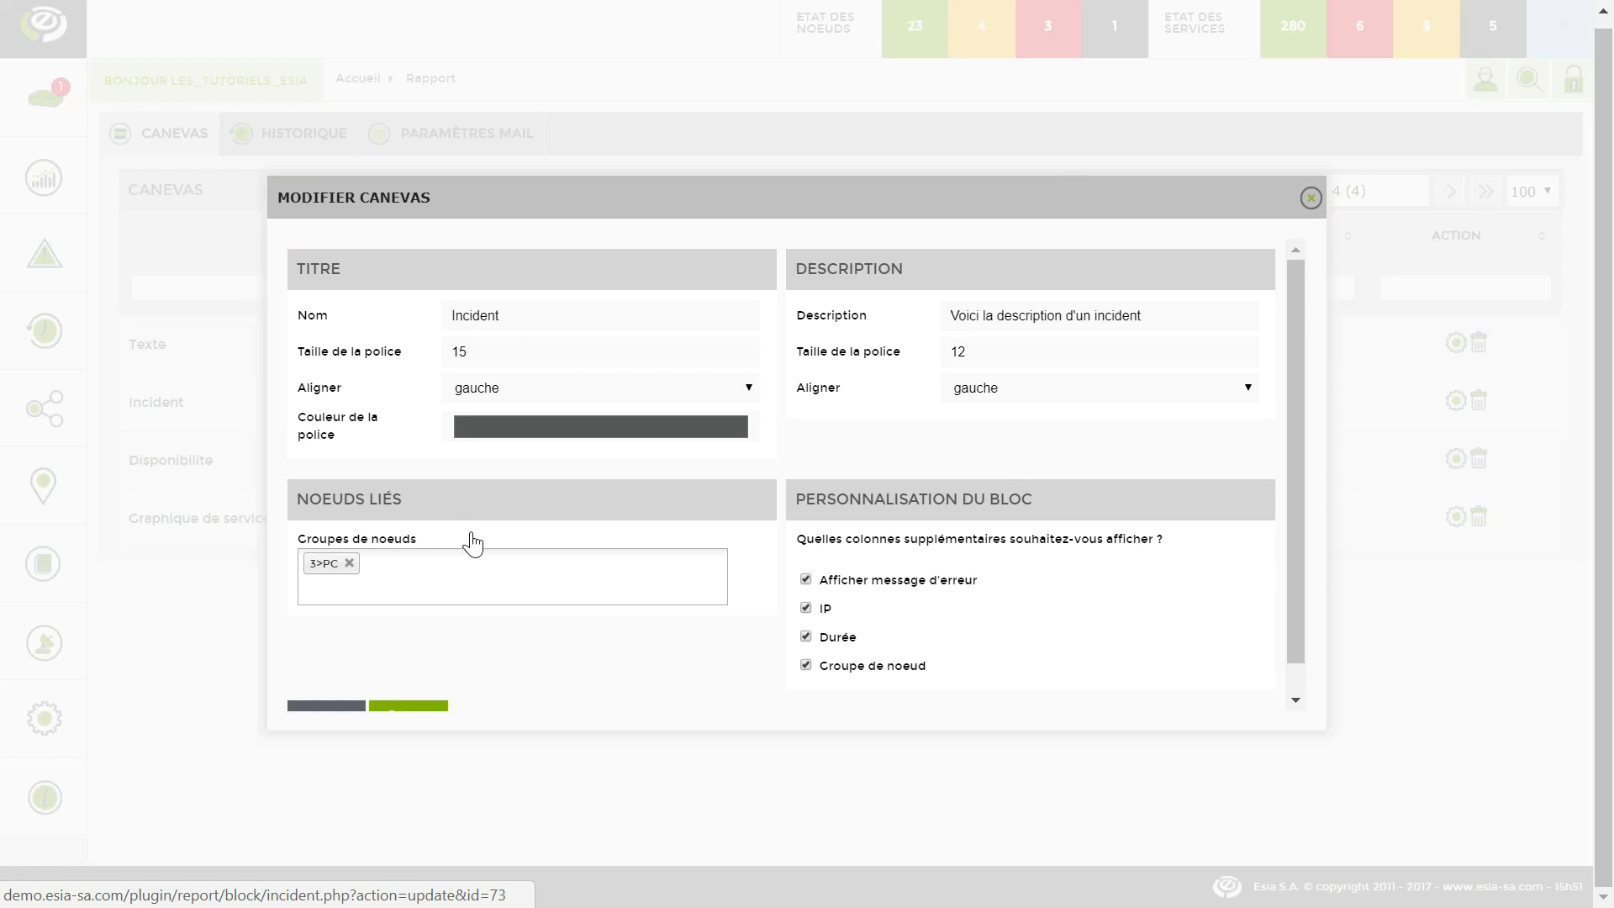
pyautogui.scroll(-1, 477, 544)
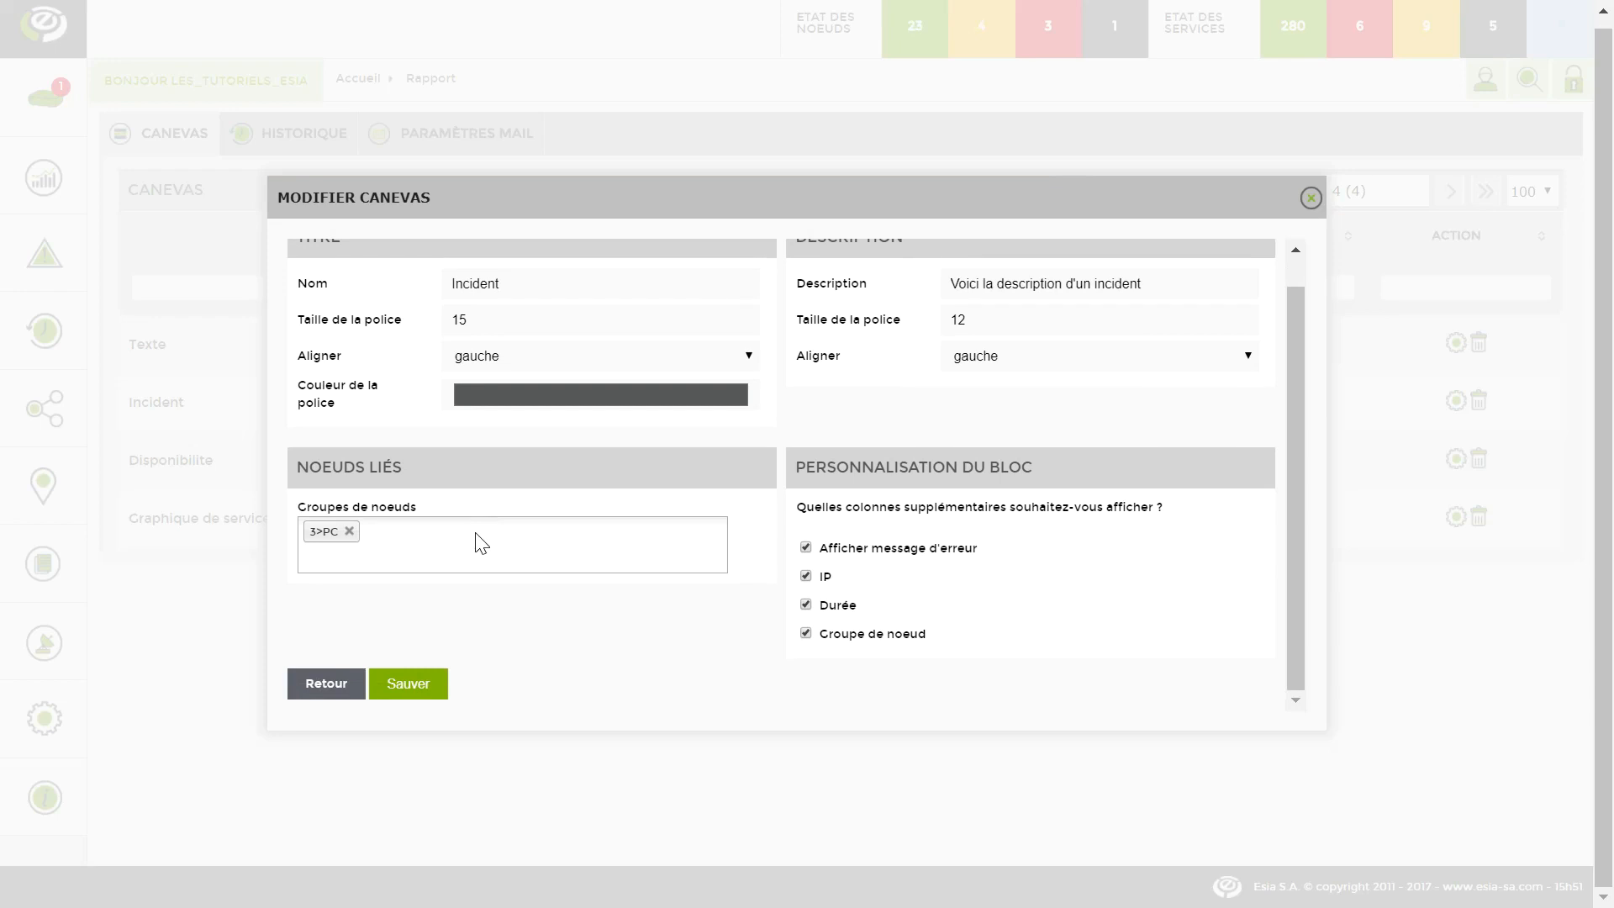
pyautogui.click(348, 692)
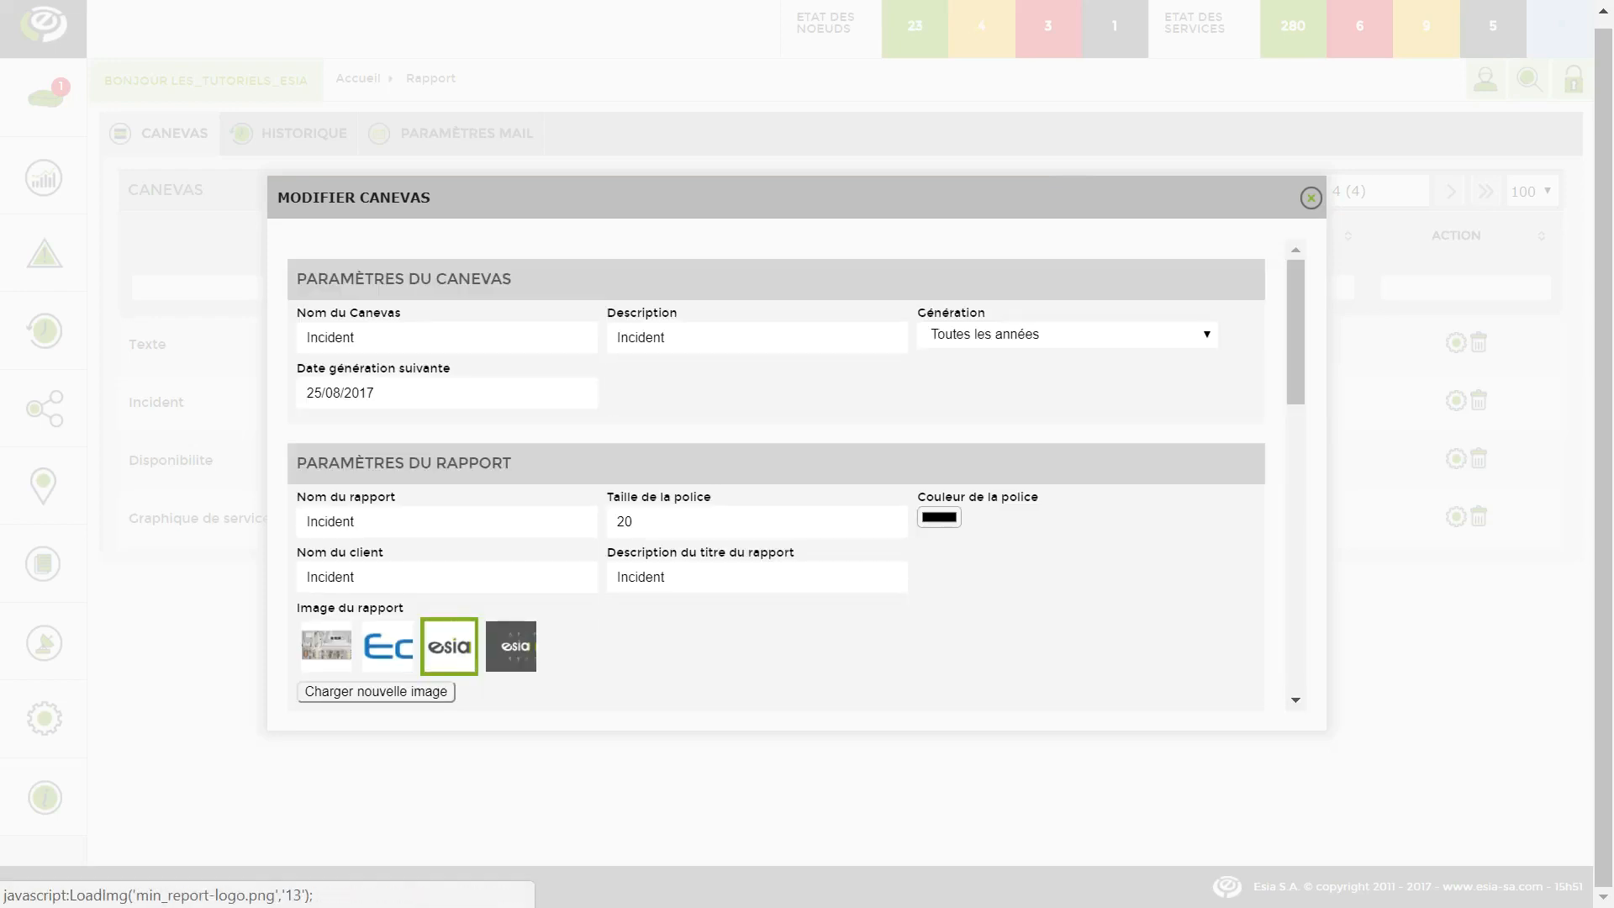
# Review the service incident block's linked nodes, services and additional columns, and return to the Incident canvas without saving.
pyautogui.scroll(-10, 555, 577)
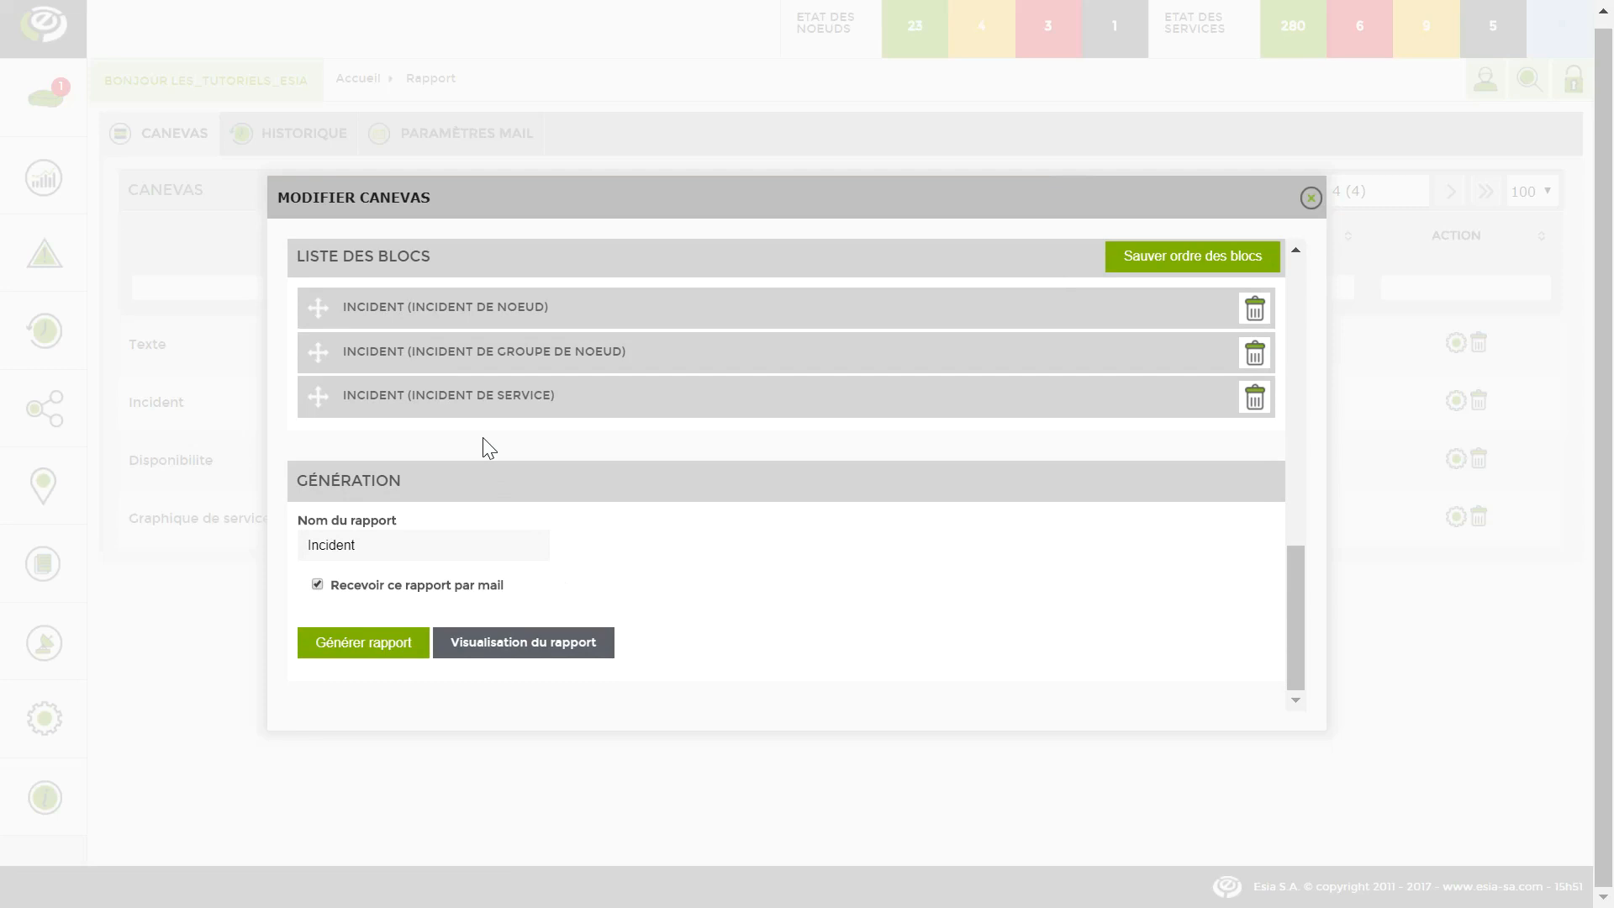
pyautogui.click(478, 413)
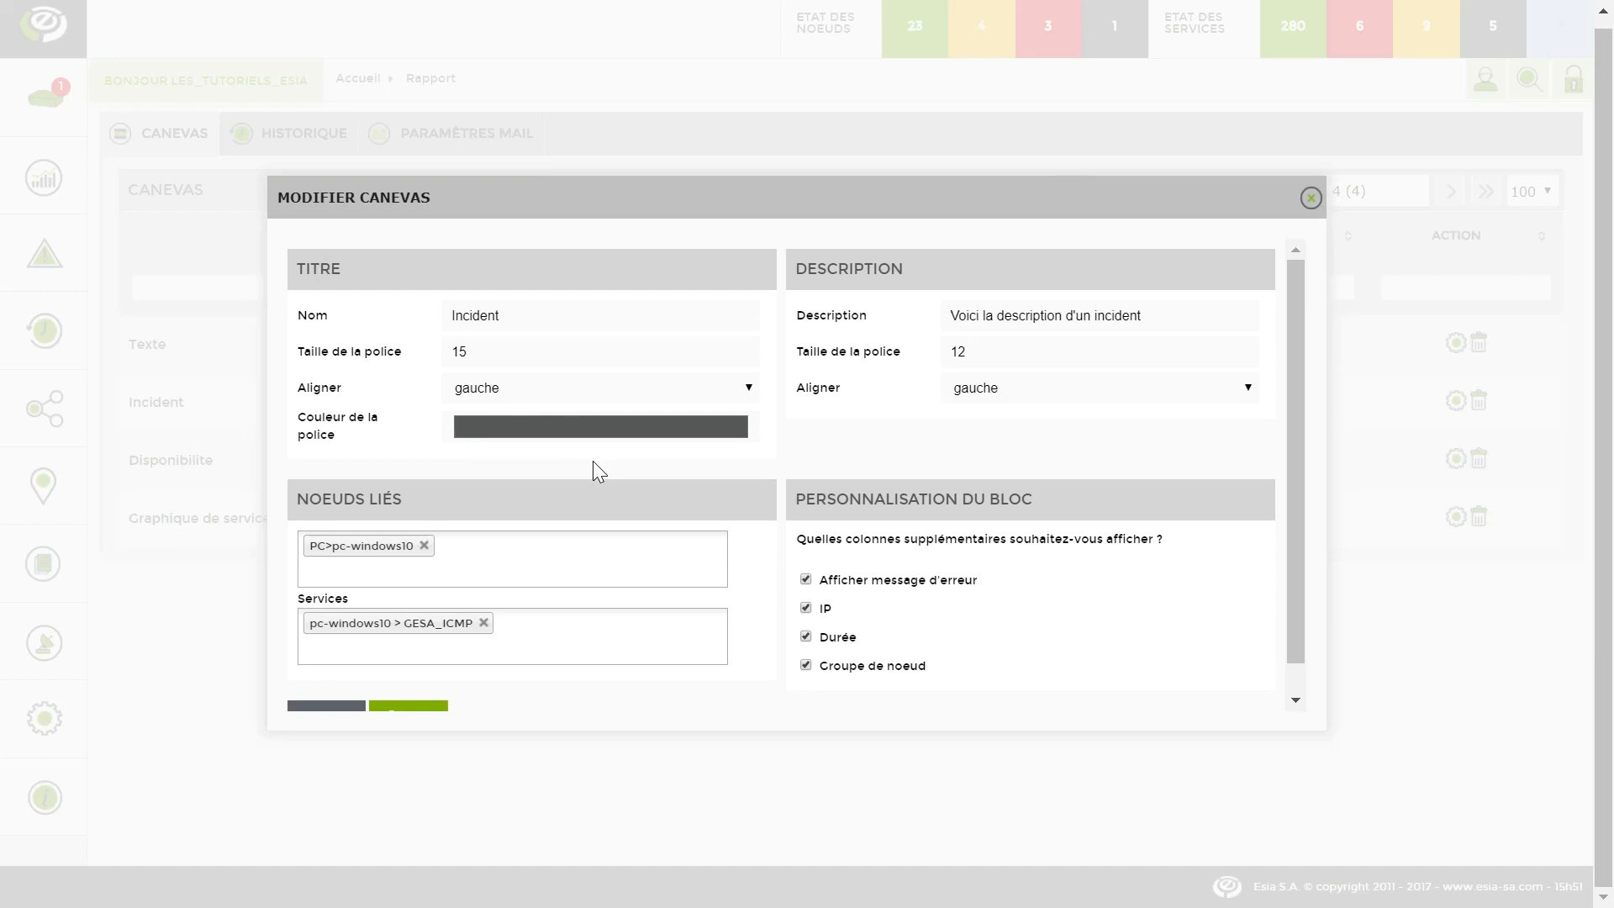
pyautogui.scroll(-1, 598, 472)
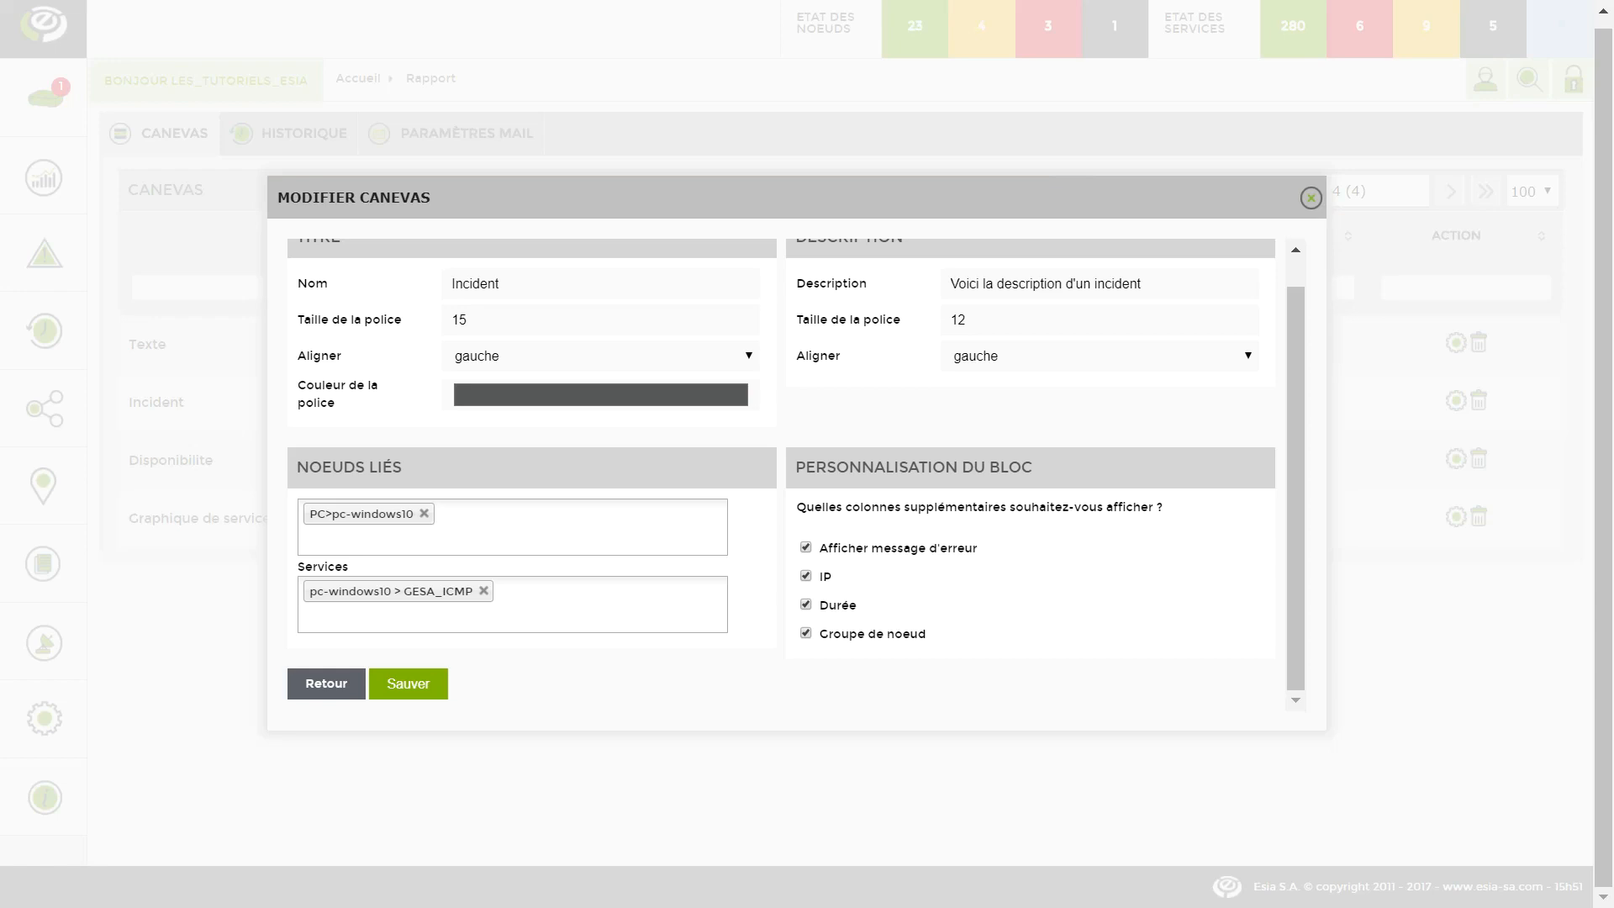
pyautogui.click(330, 683)
# Preview the Incident report and examine its incident tables from start to end.
pyautogui.scroll(-15, 597, 555)
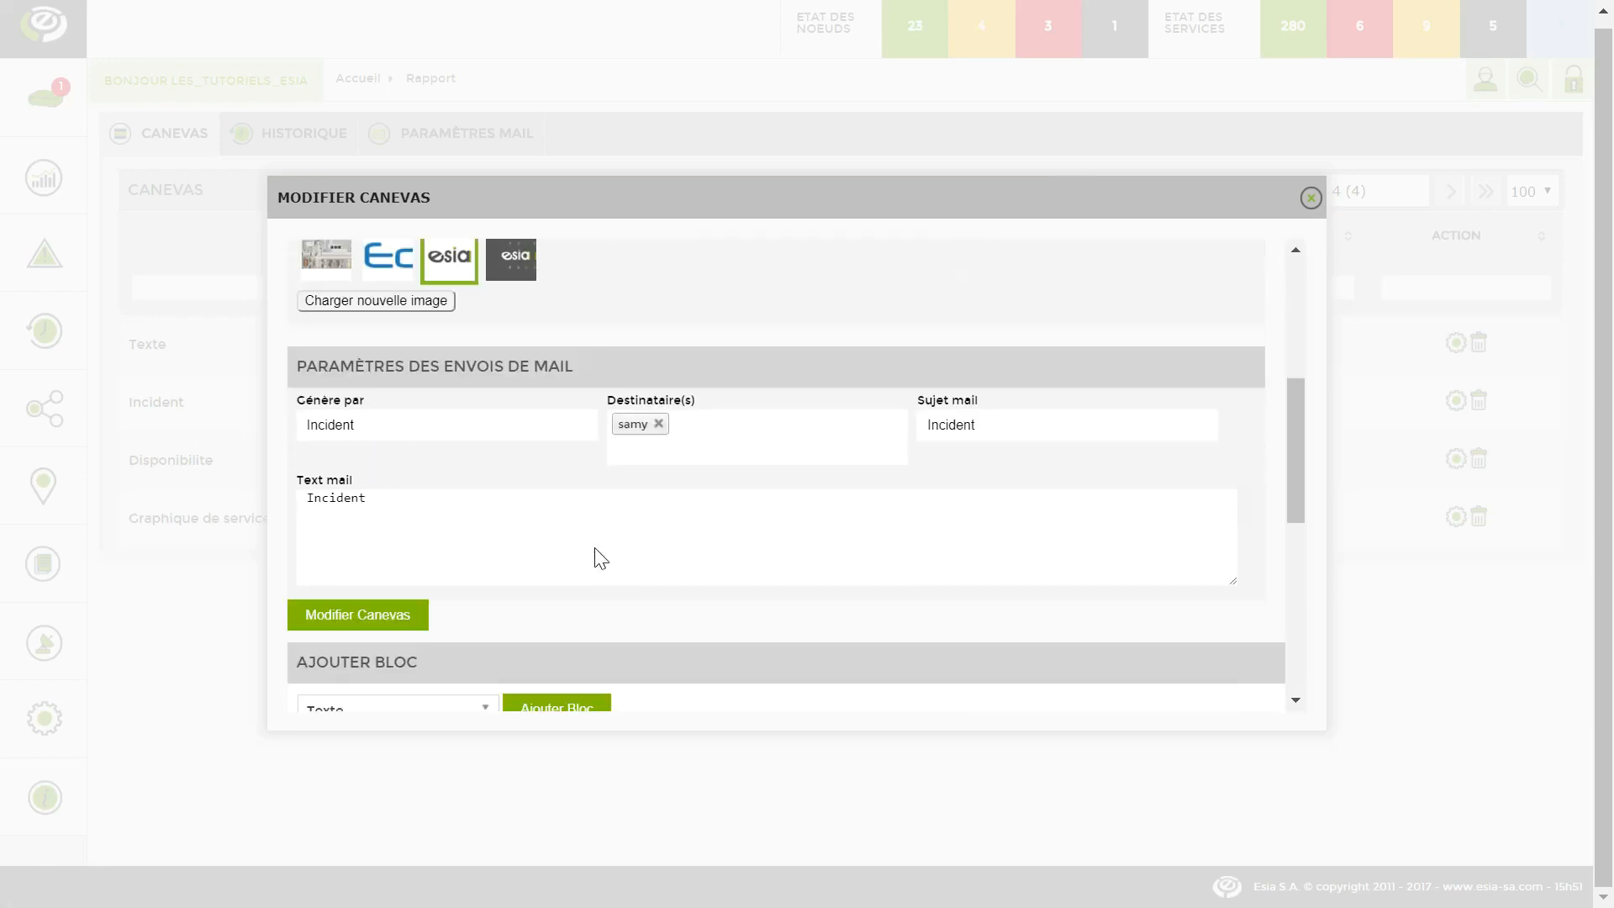
pyautogui.scroll(-1, 602, 543)
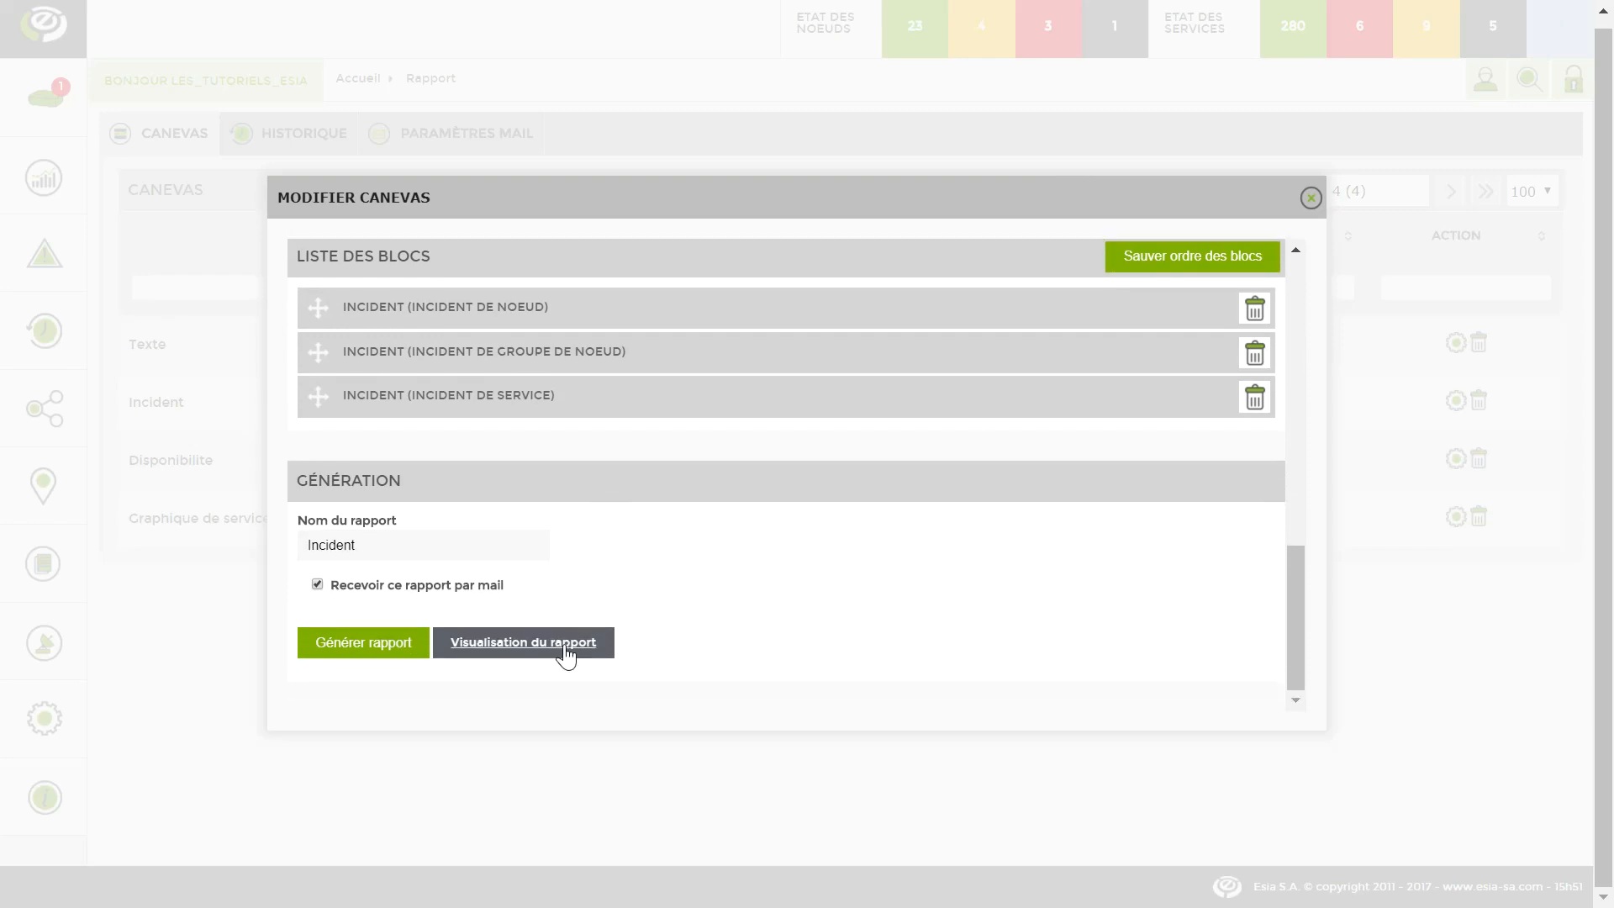
pyautogui.click(557, 653)
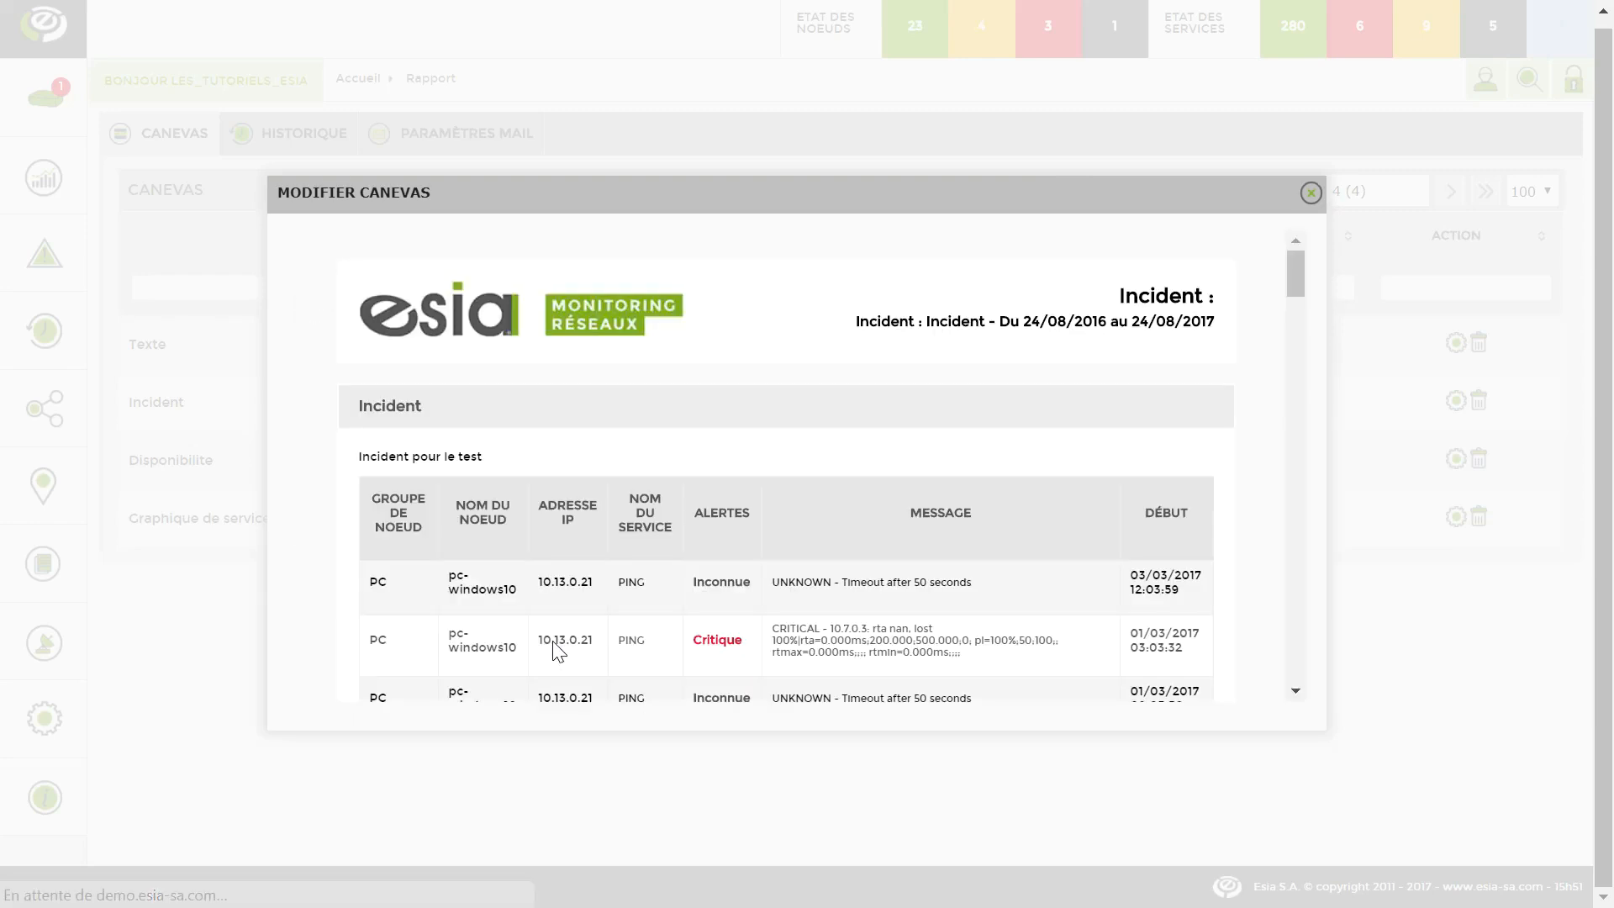
pyautogui.scroll(-2, 569, 627)
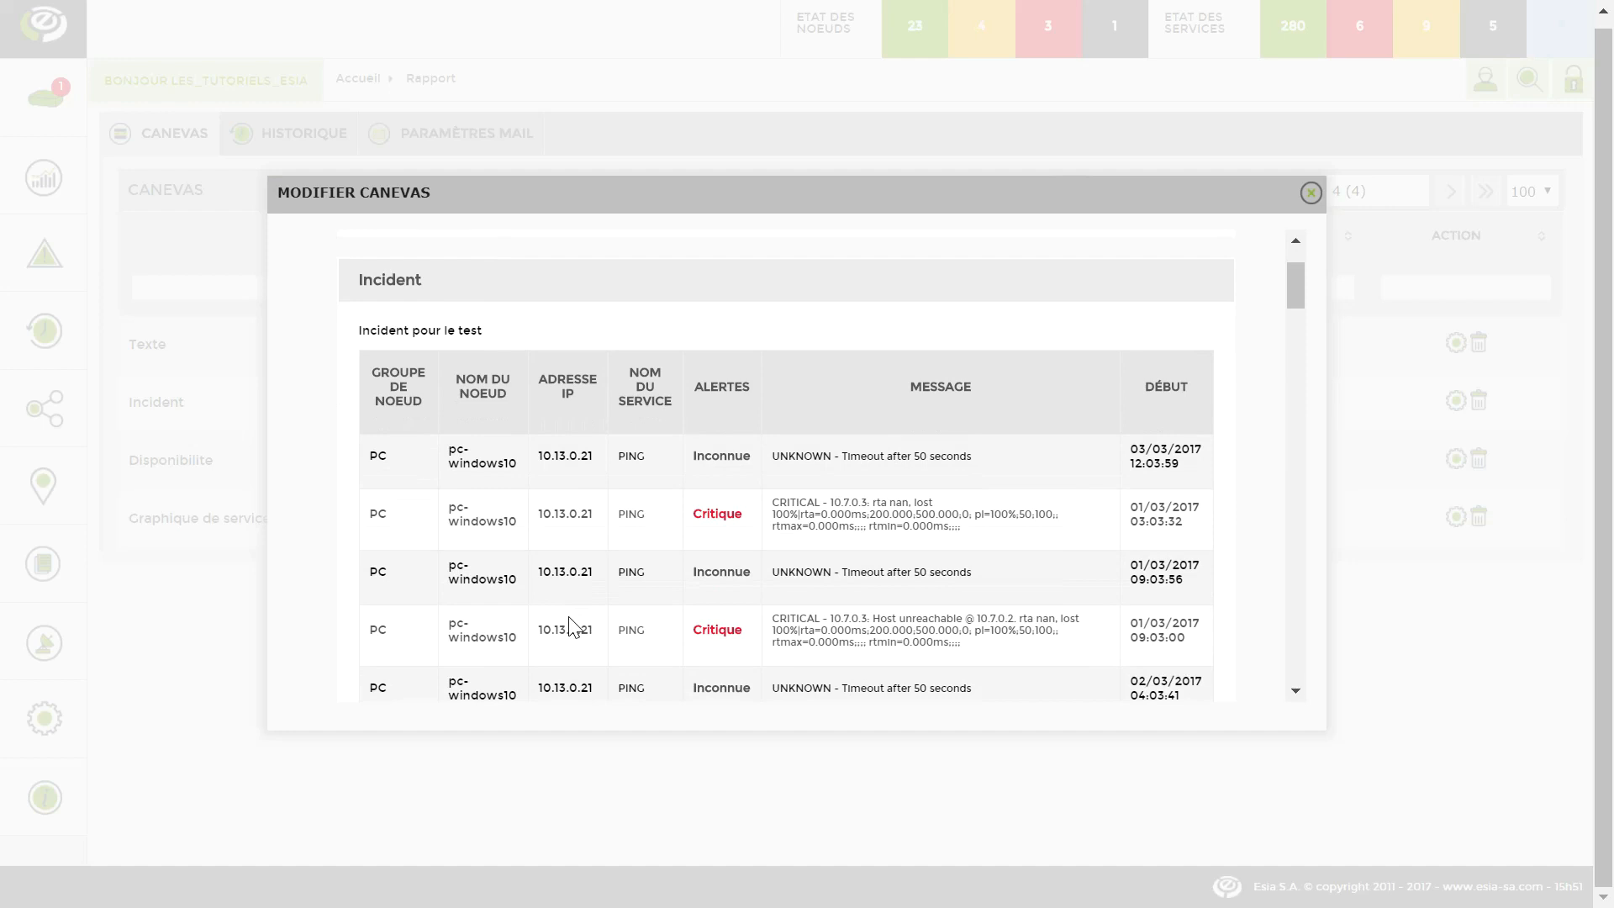
pyautogui.scroll(-2, 573, 627)
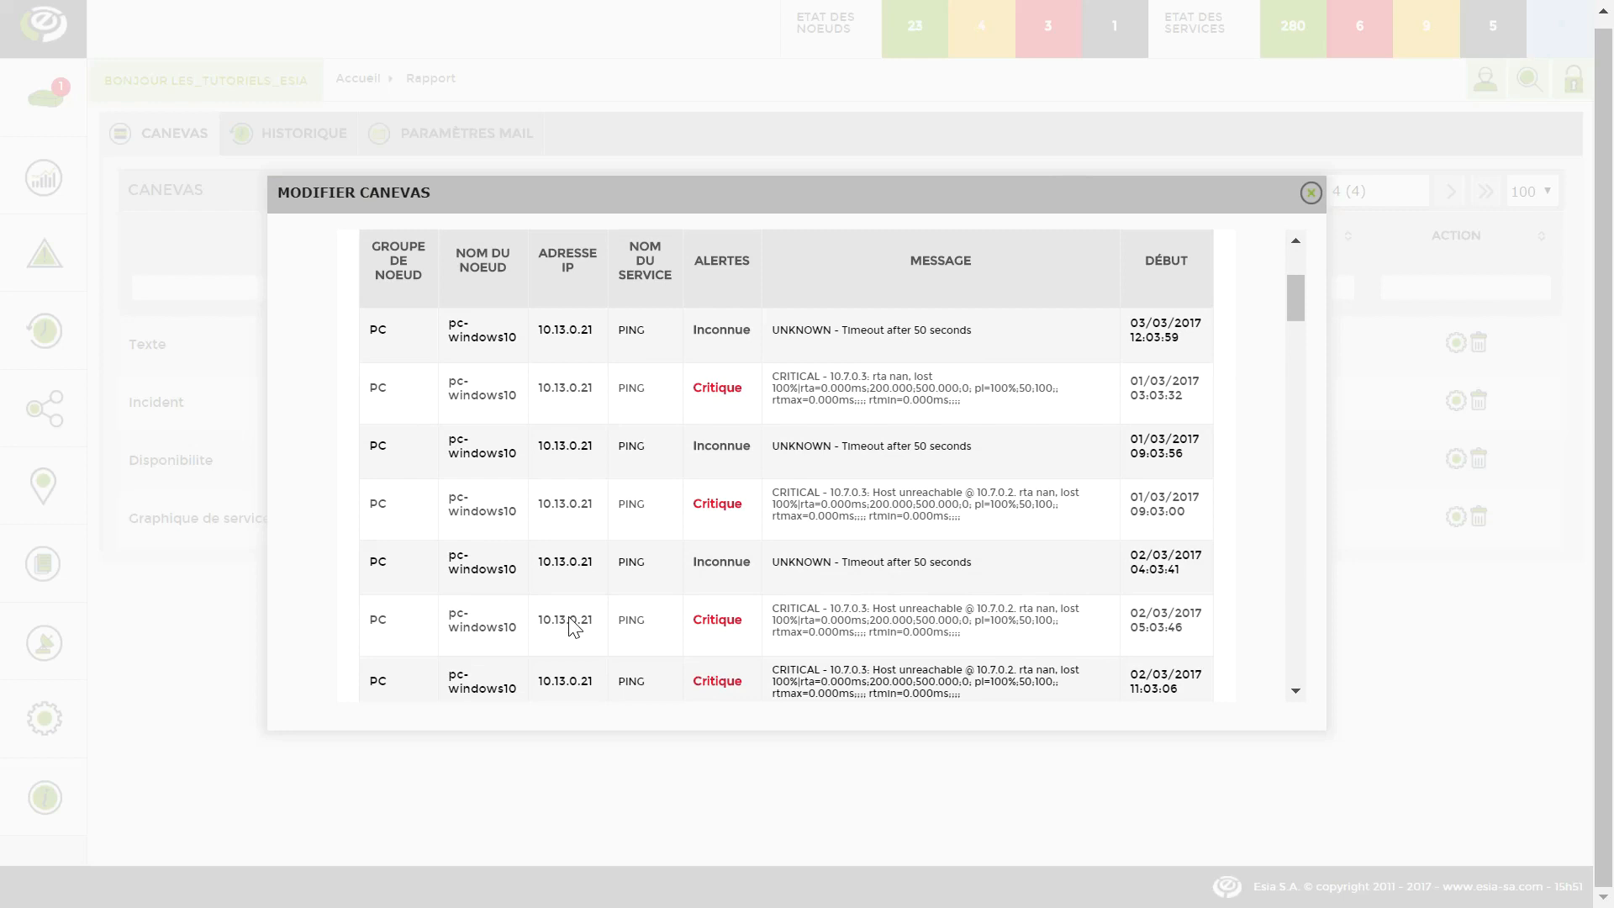
pyautogui.scroll(-15, 570, 618)
# Review the Disponibilite canvas's node availability block, including display type, linked node and thresholds, and return to the canvas without saving.
pyautogui.scroll(-3, 570, 603)
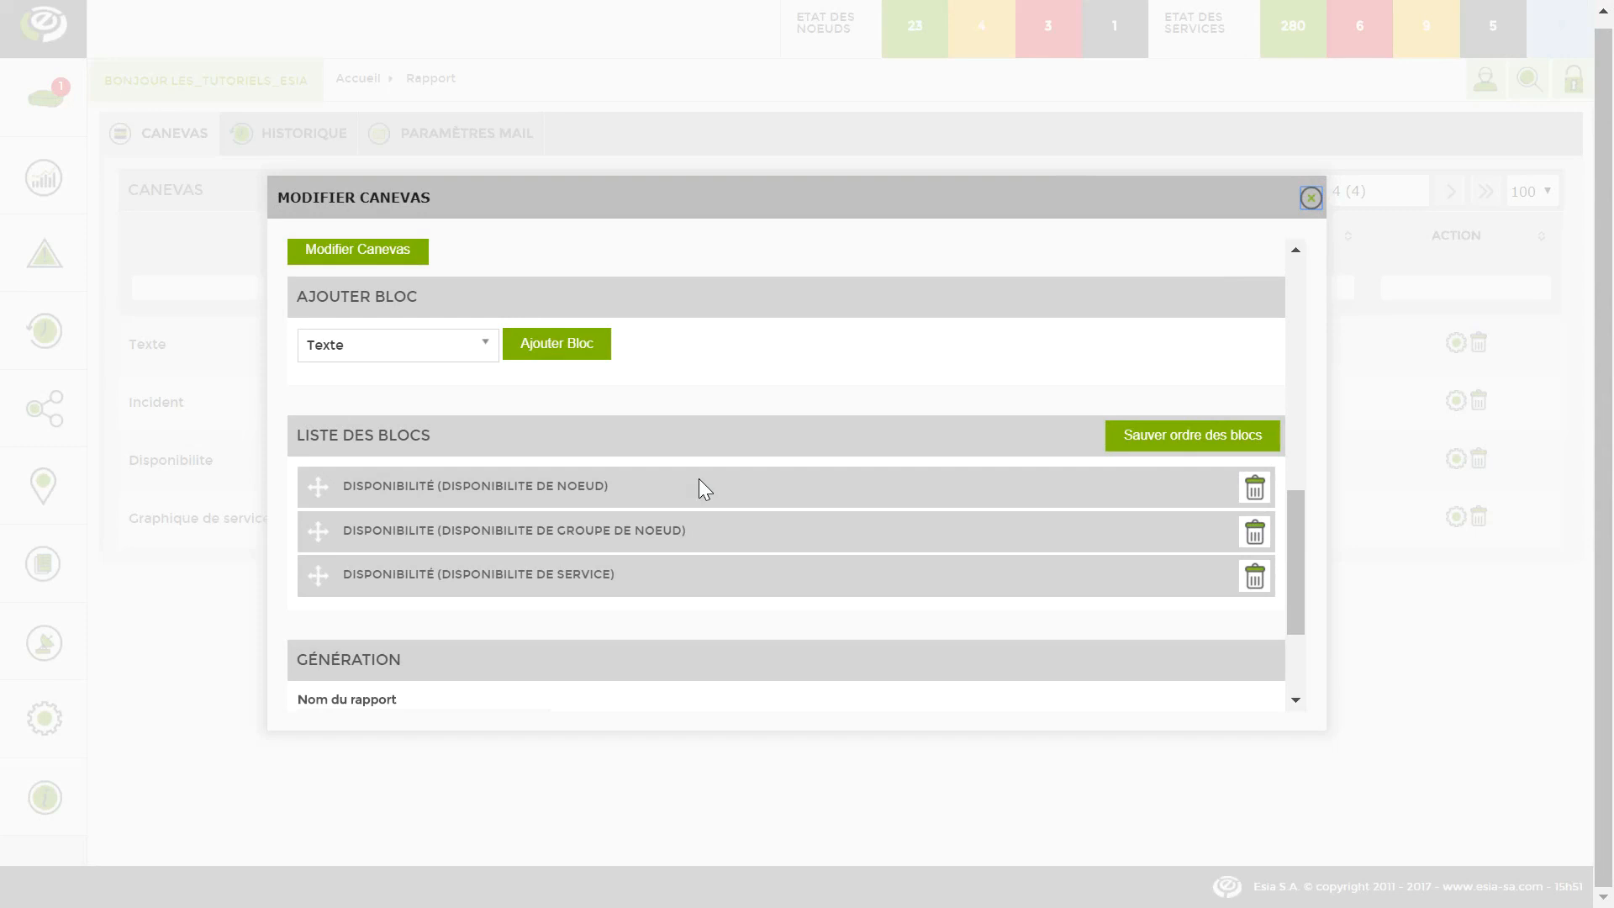
pyautogui.click(562, 496)
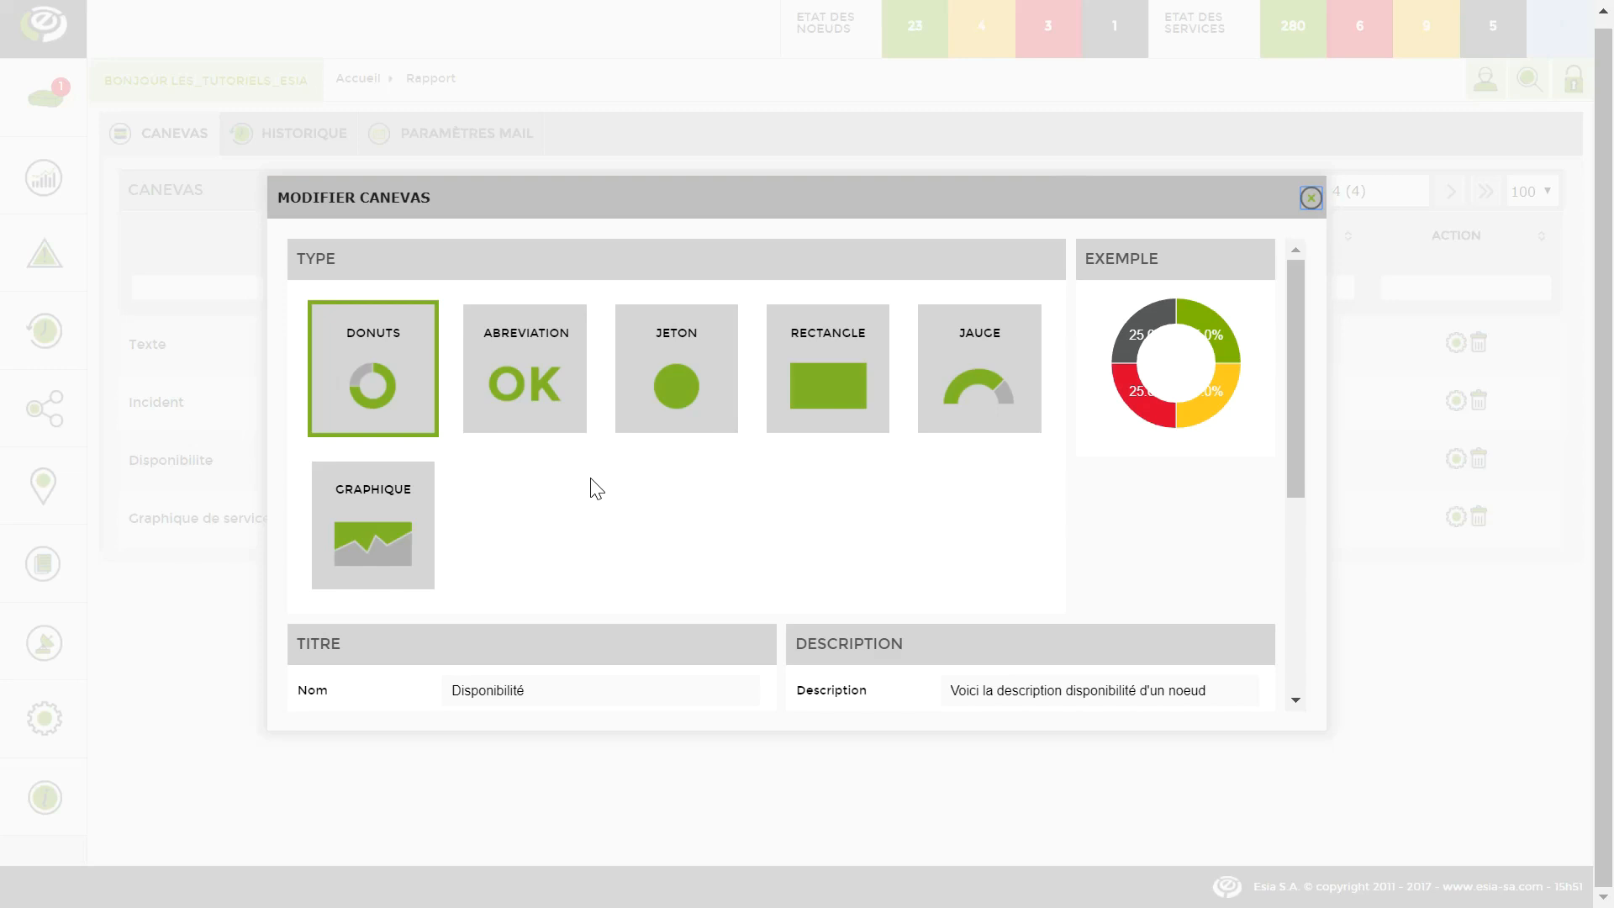
pyautogui.scroll(-3, 596, 488)
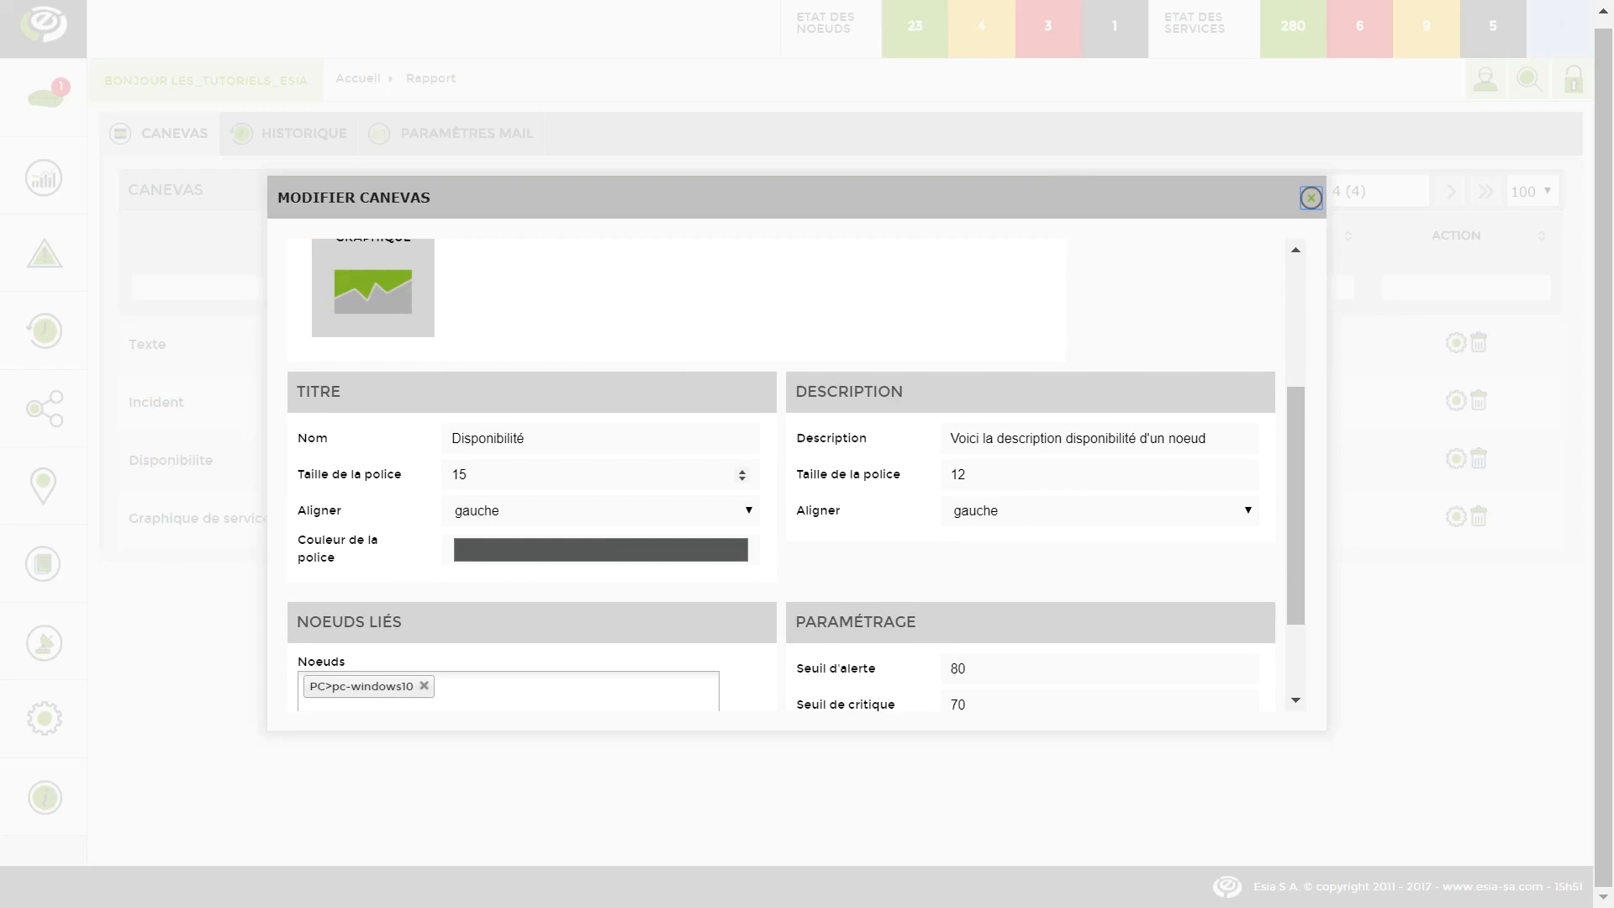
pyautogui.scroll(-2, 639, 488)
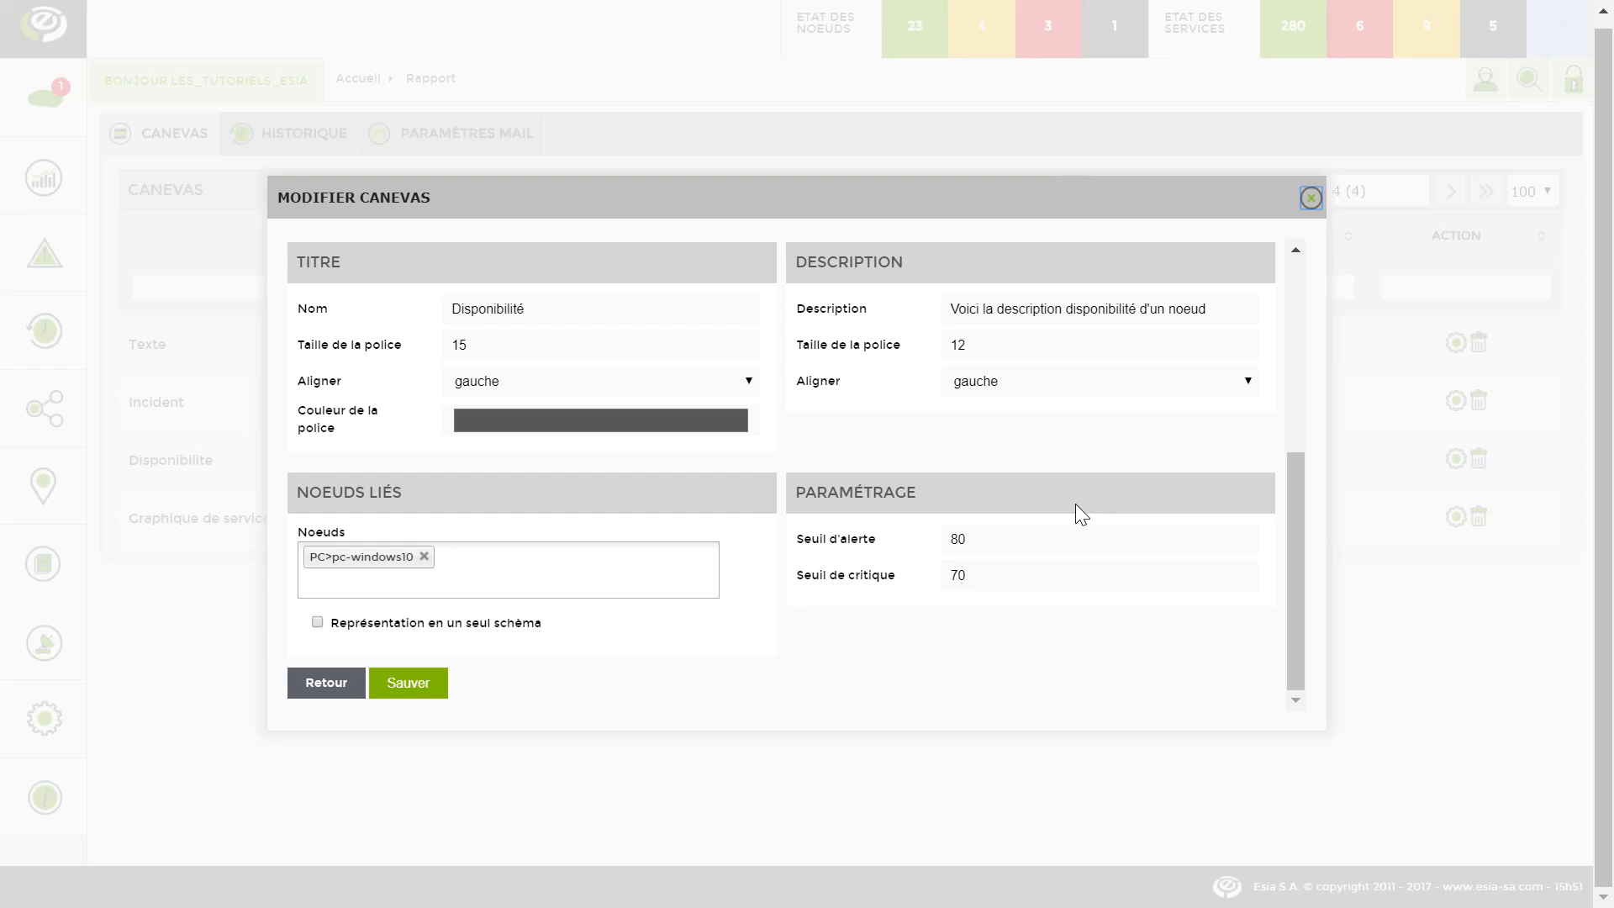
pyautogui.click(343, 683)
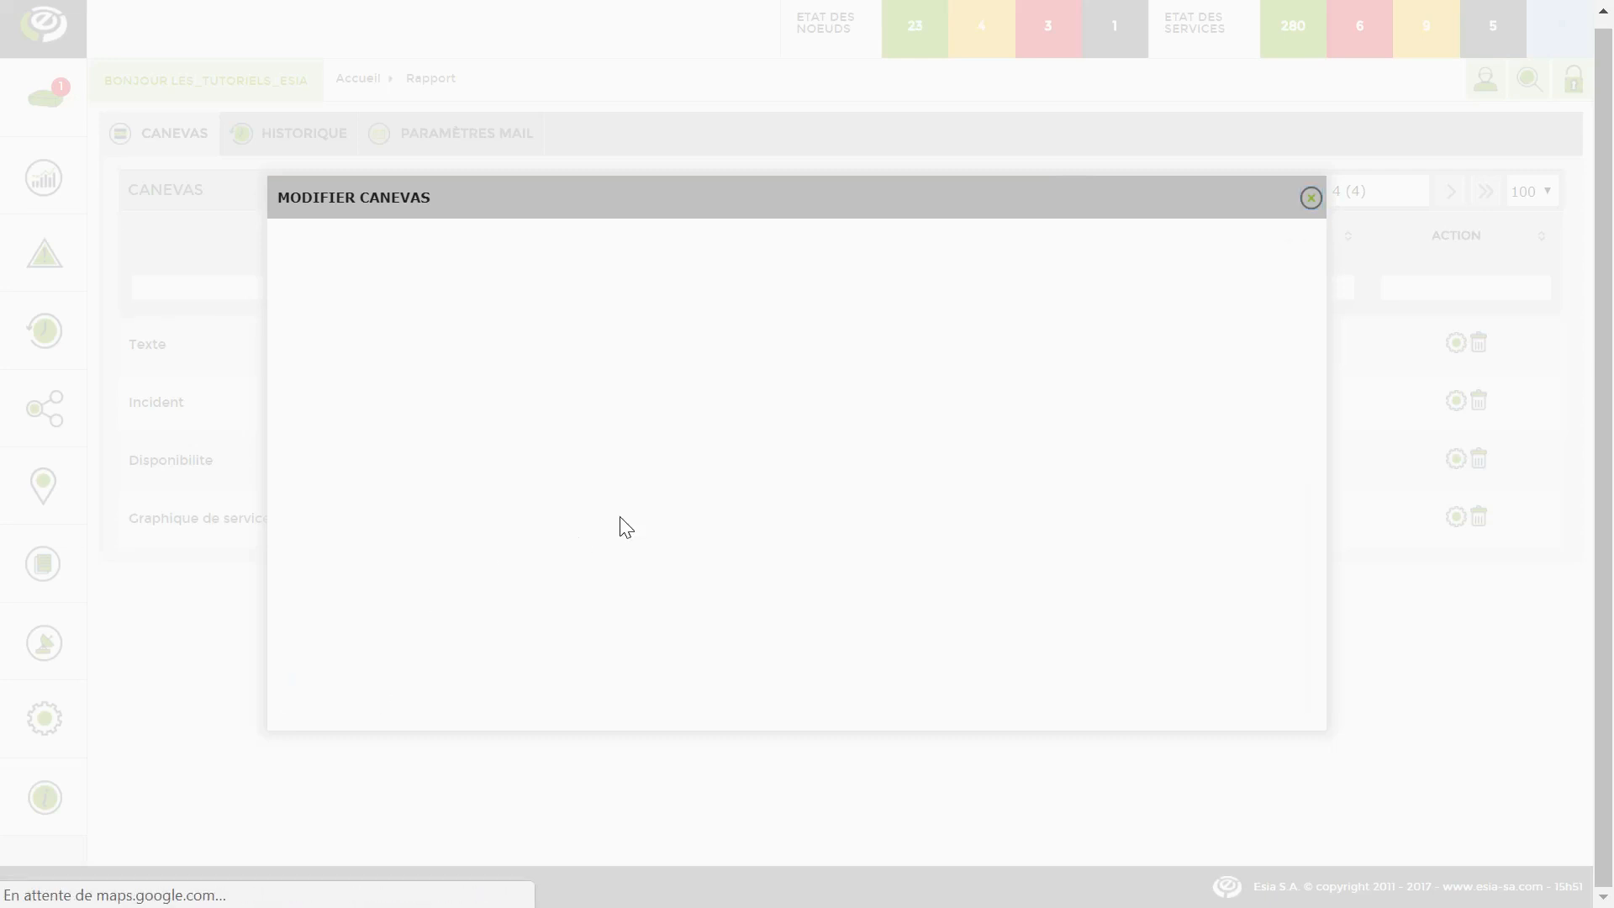
# Review the node group availability block's display type, linked group, single-diagram option and thresholds, and return to the canvas.
pyautogui.scroll(-7, 625, 516)
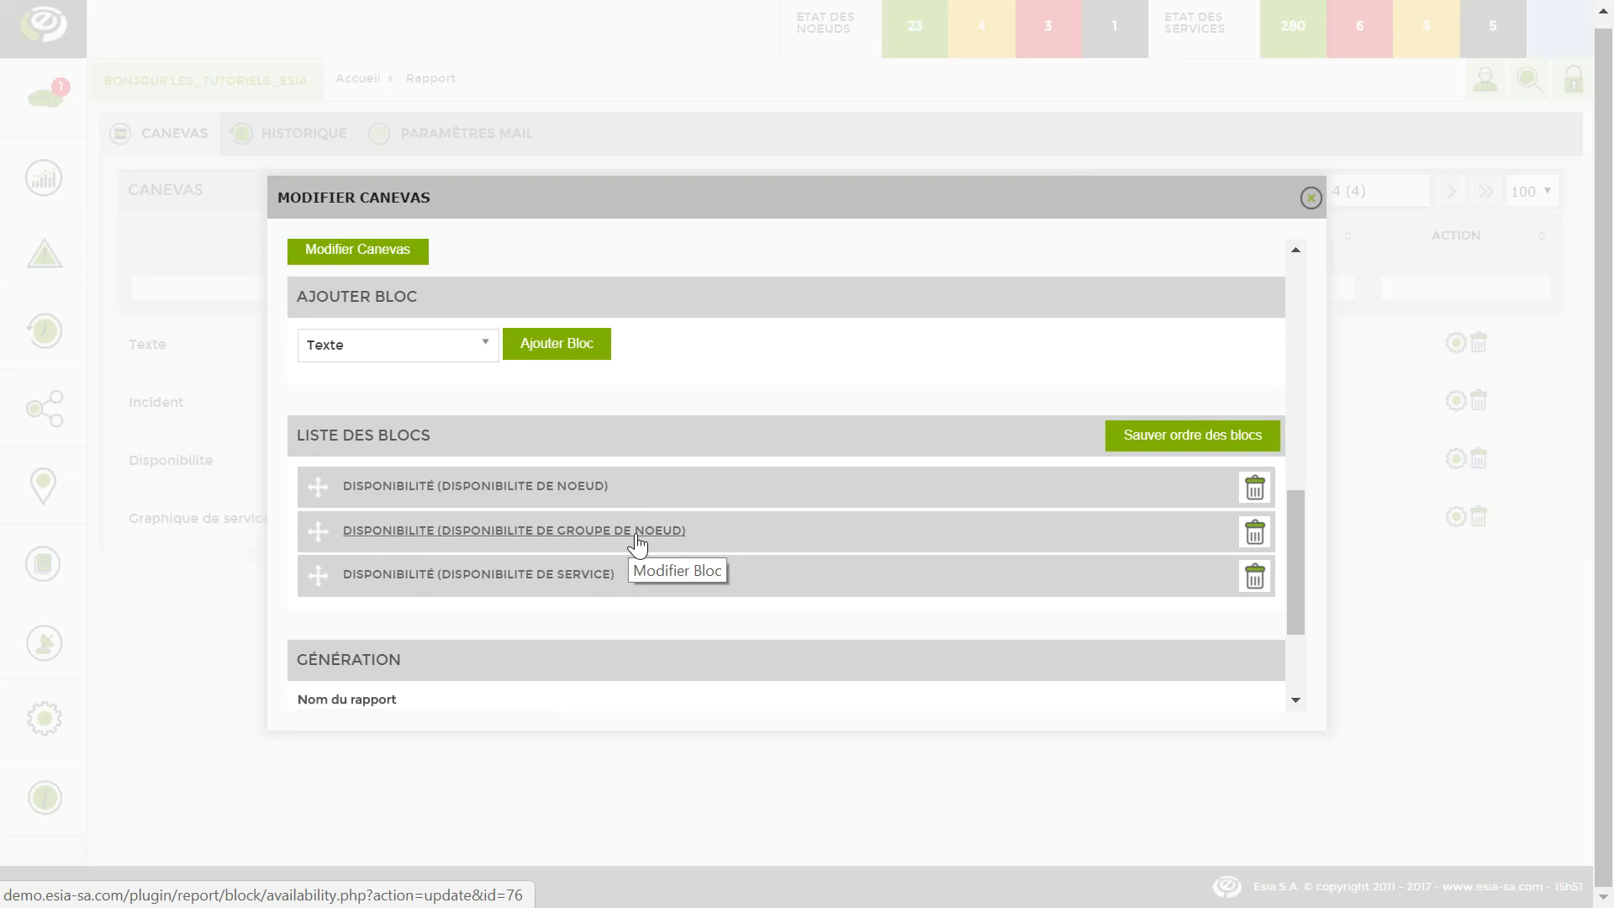
pyautogui.click(637, 539)
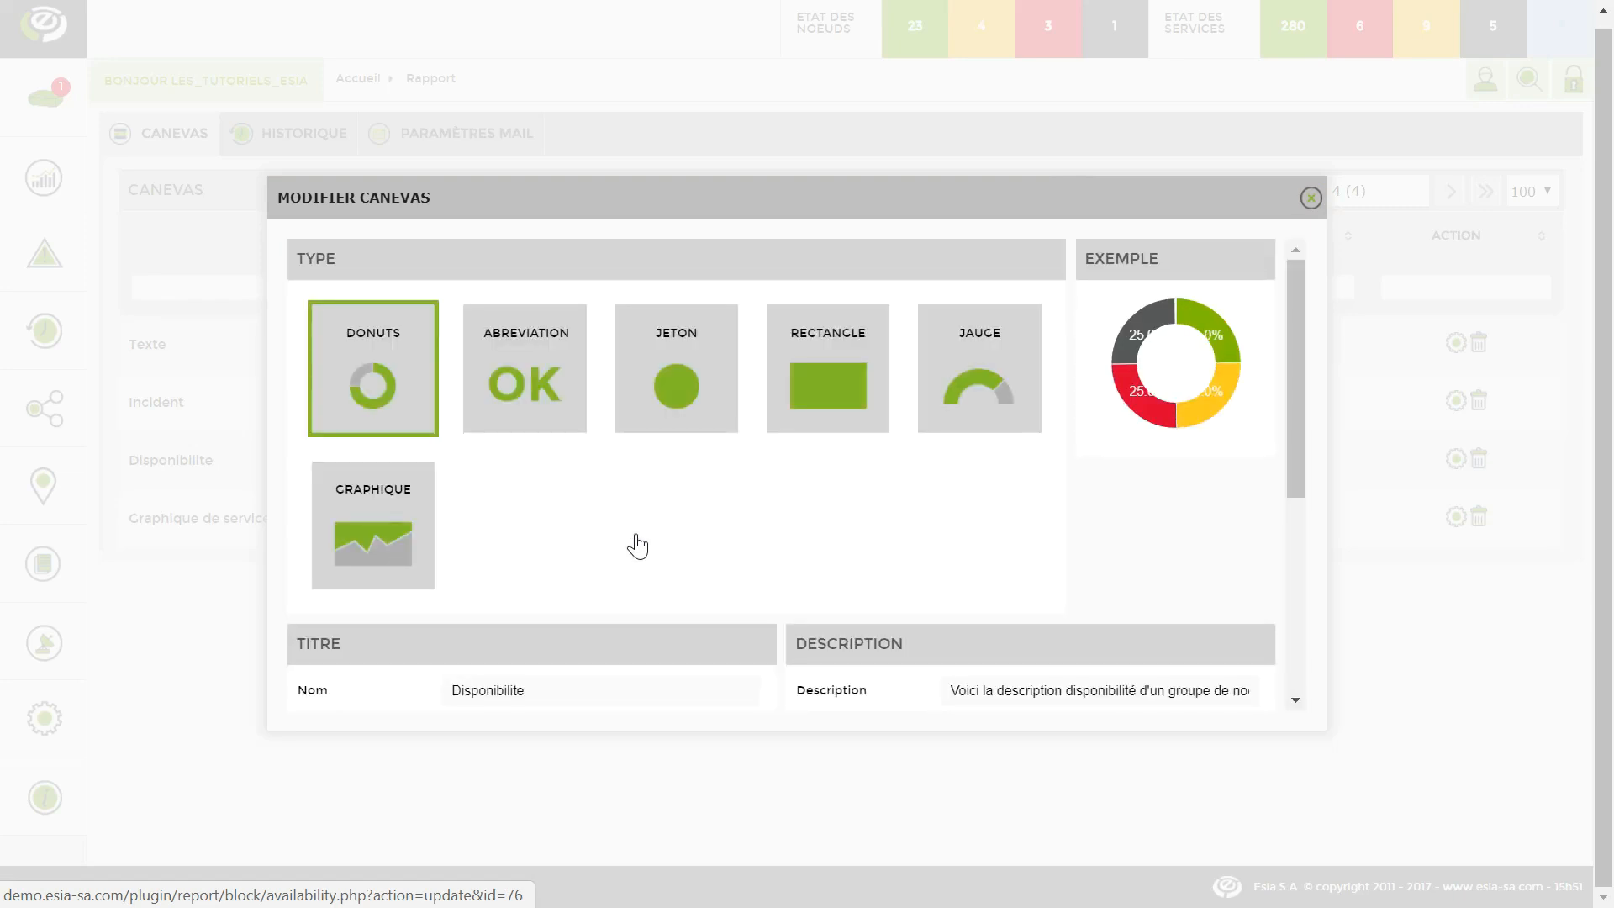
pyautogui.scroll(-5, 664, 546)
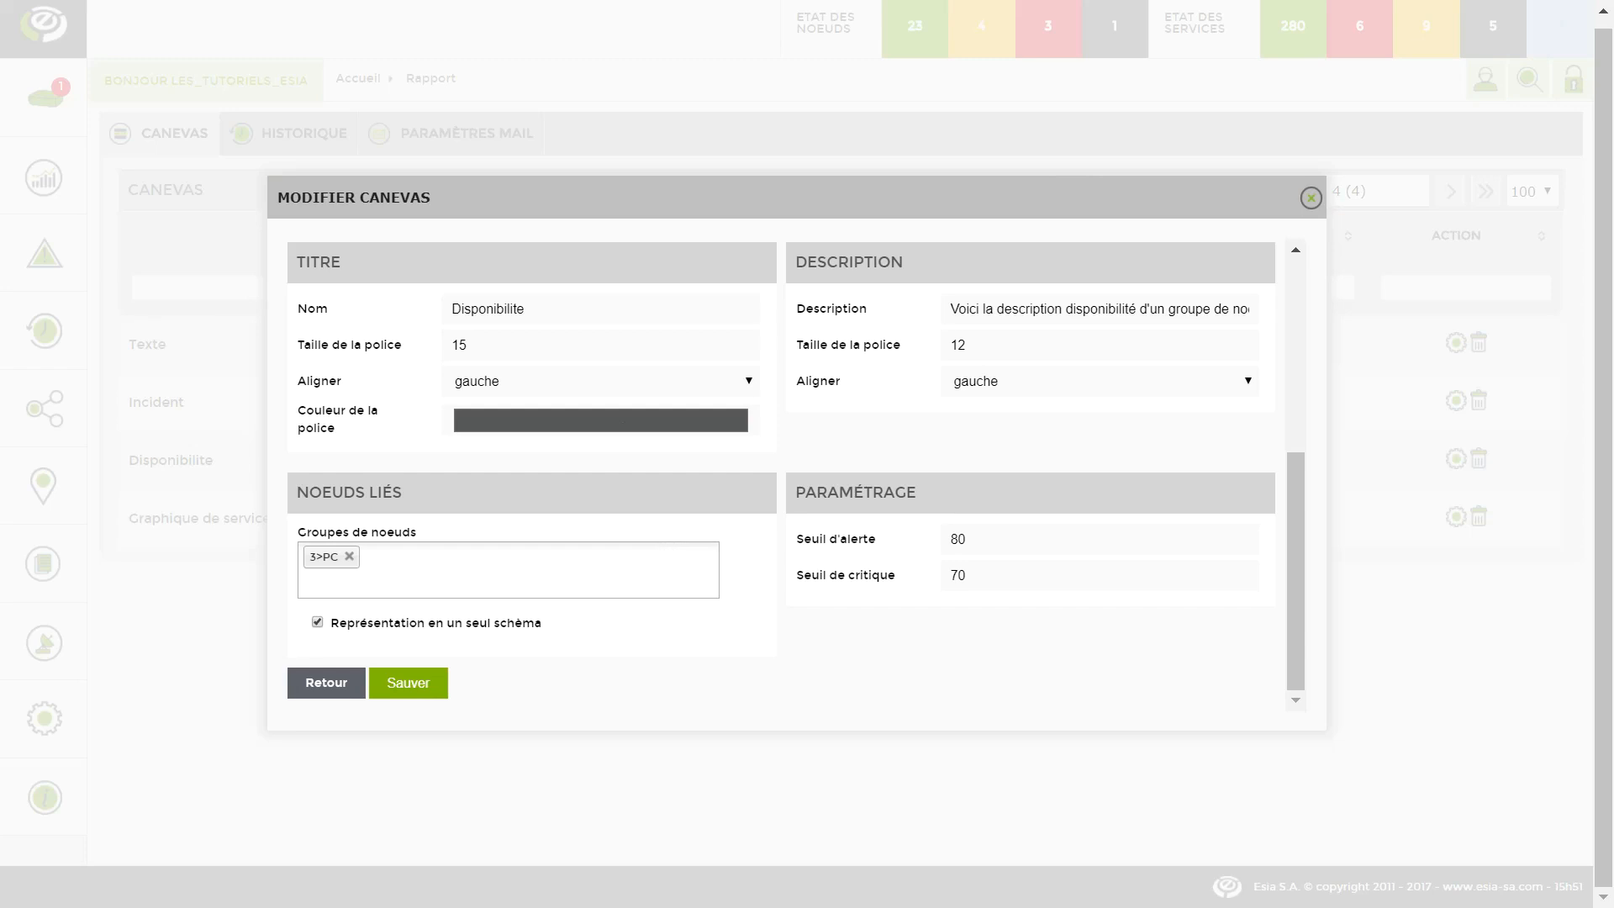
pyautogui.click(339, 684)
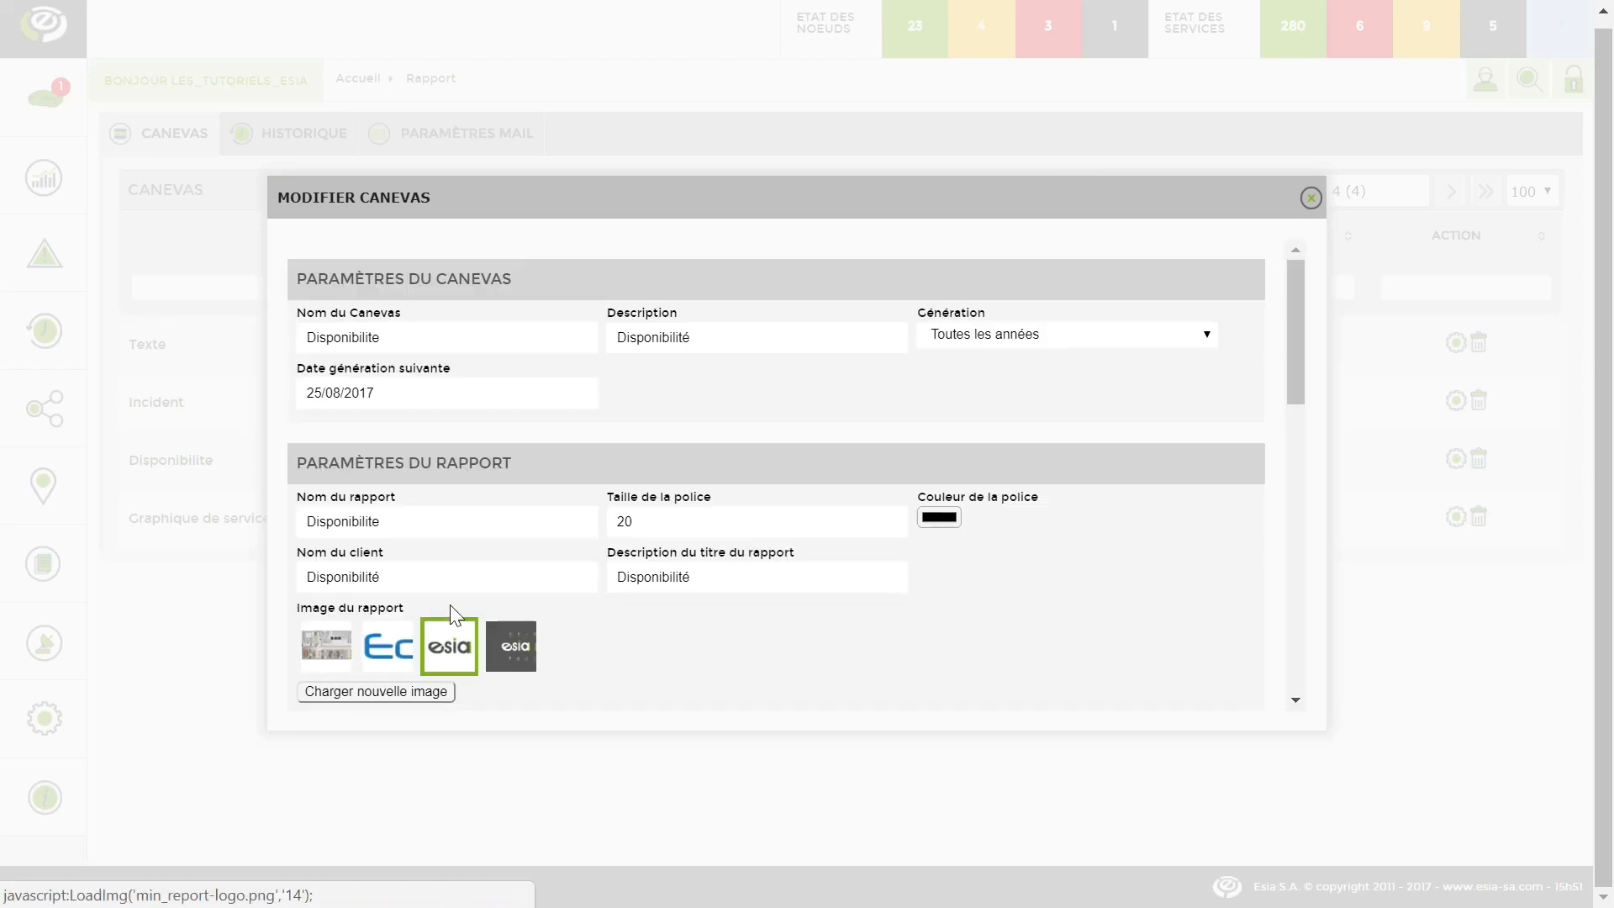
# Review the service availability block's display type, linked node and service, and thresholds, and return to the Disponibilite canvas.
pyautogui.scroll(-10, 482, 574)
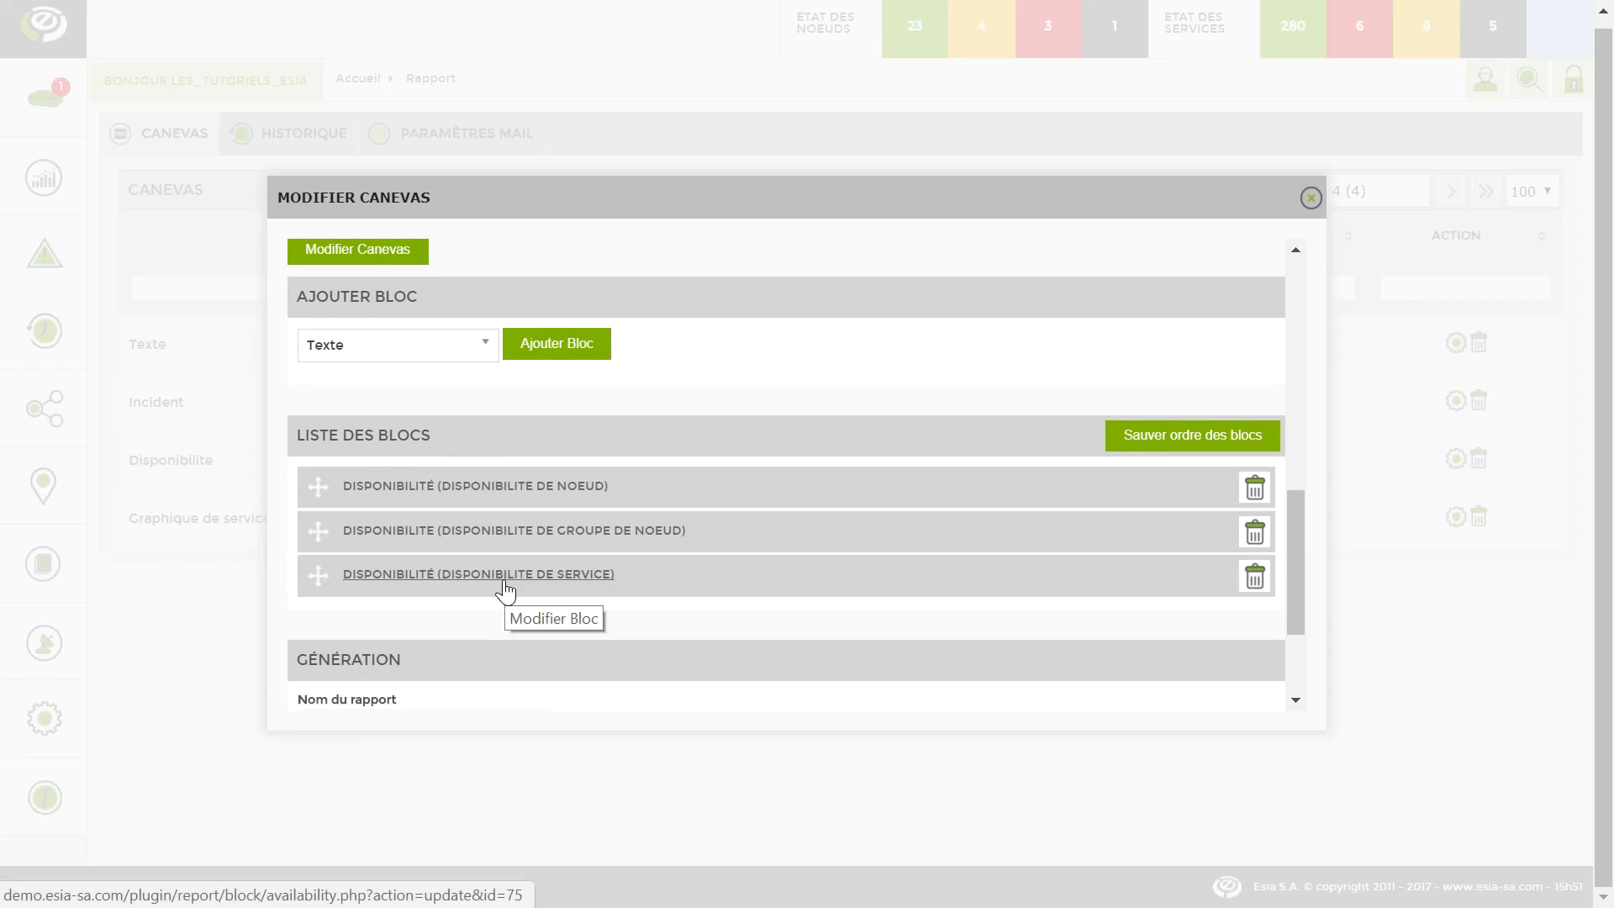
pyautogui.click(480, 575)
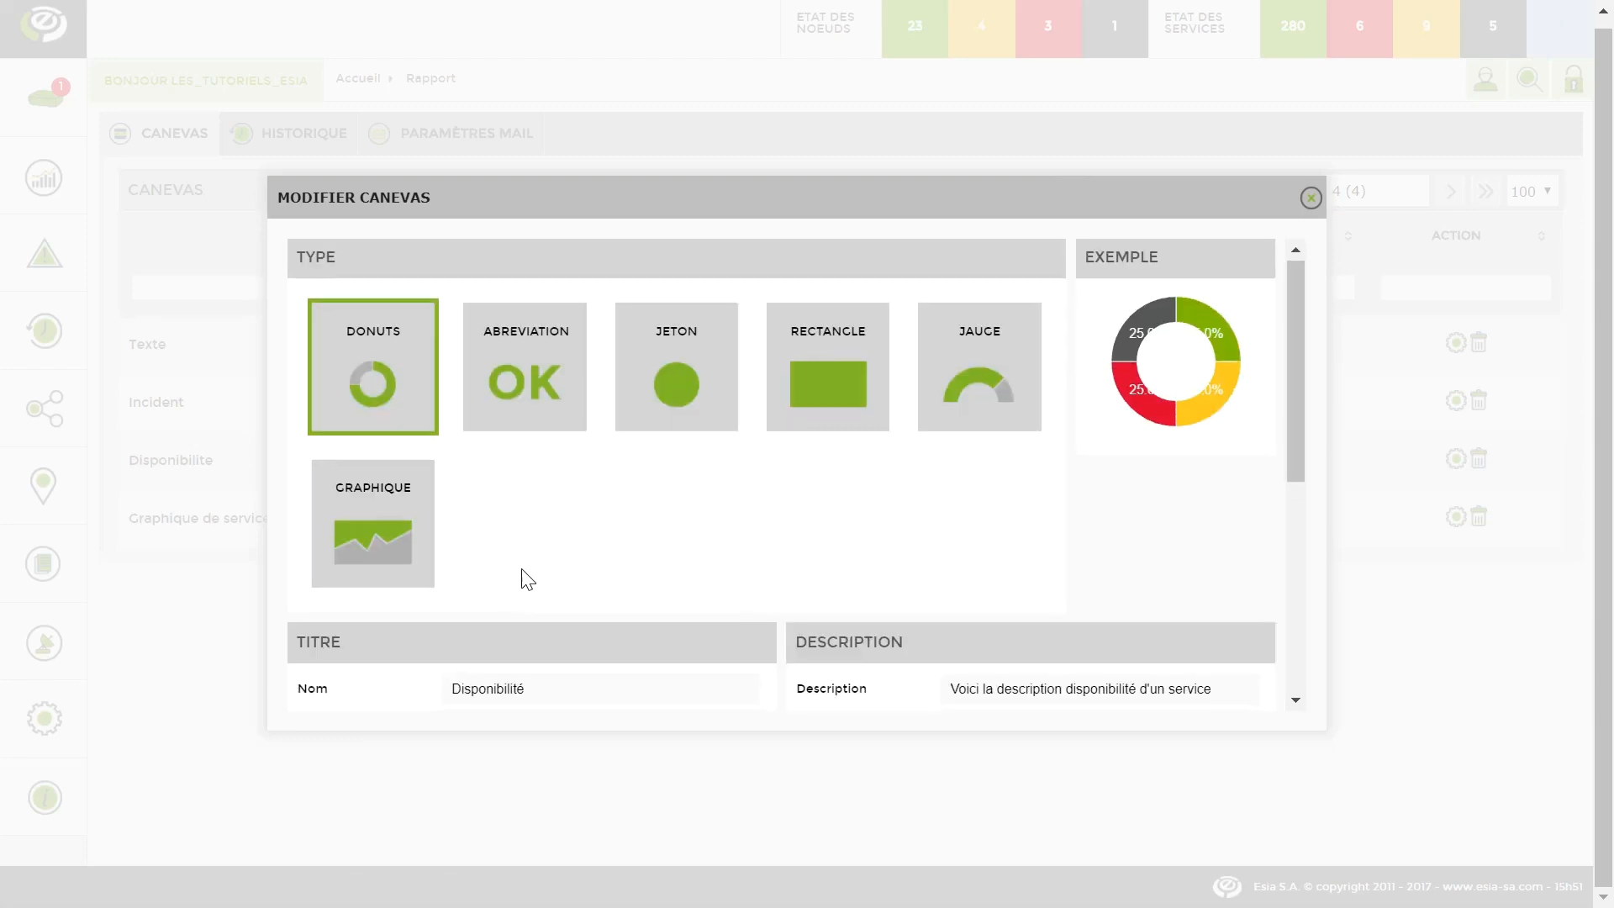
pyautogui.scroll(-5, 528, 580)
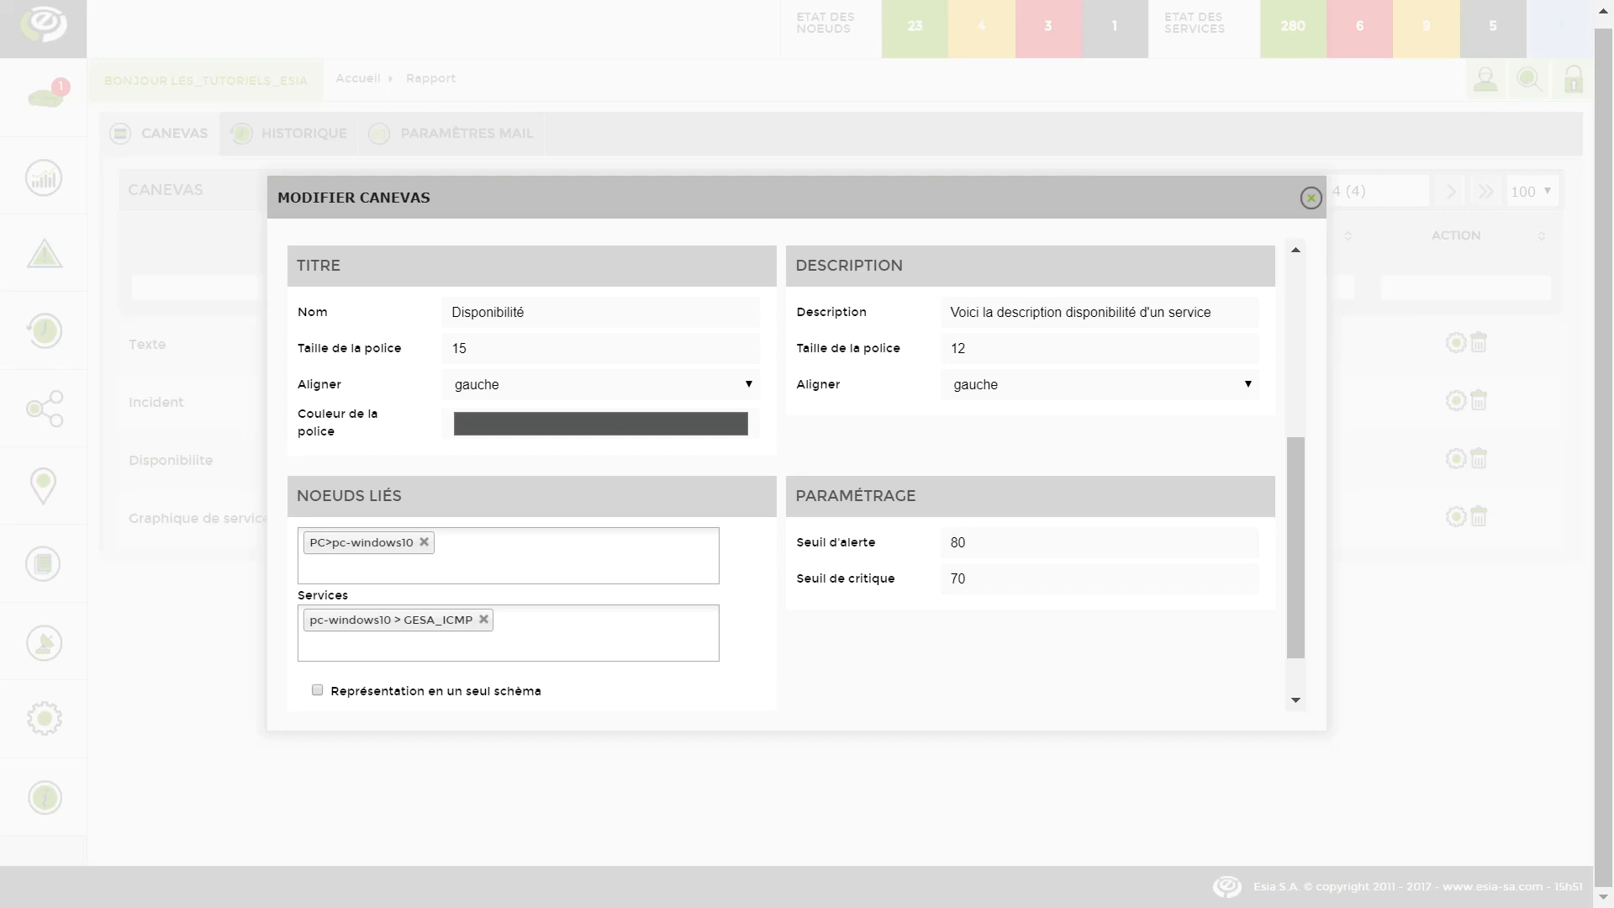
pyautogui.scroll(-1, 797, 469)
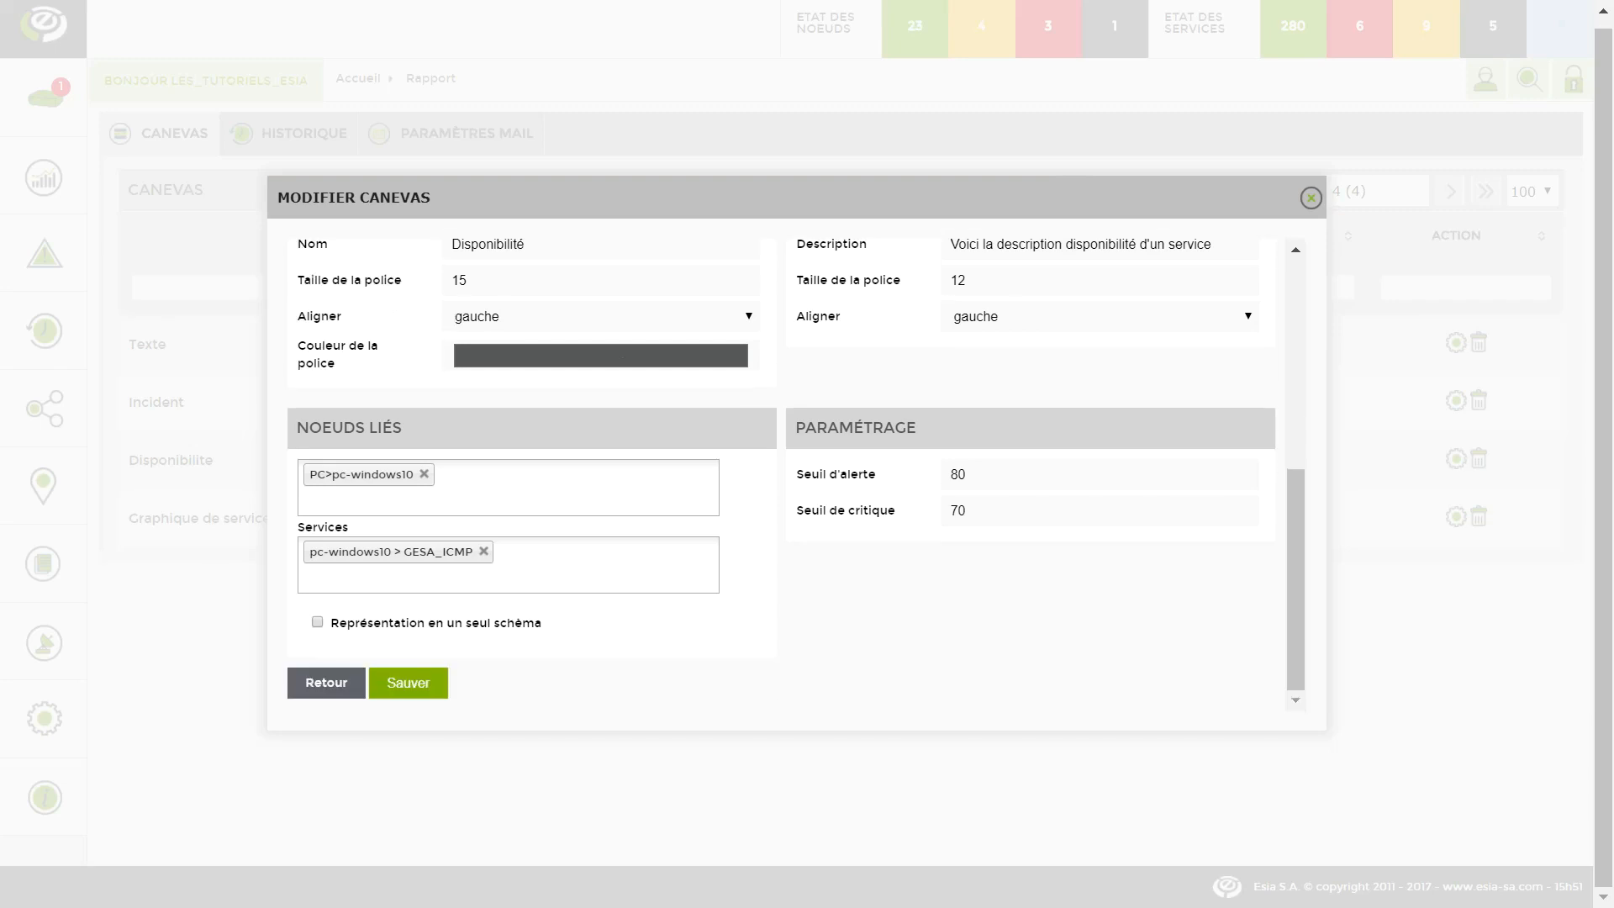
pyautogui.click(334, 694)
# Preview the Disponibilite report and examine its availability charts for the node, node group and service.
pyautogui.scroll(-5, 568, 571)
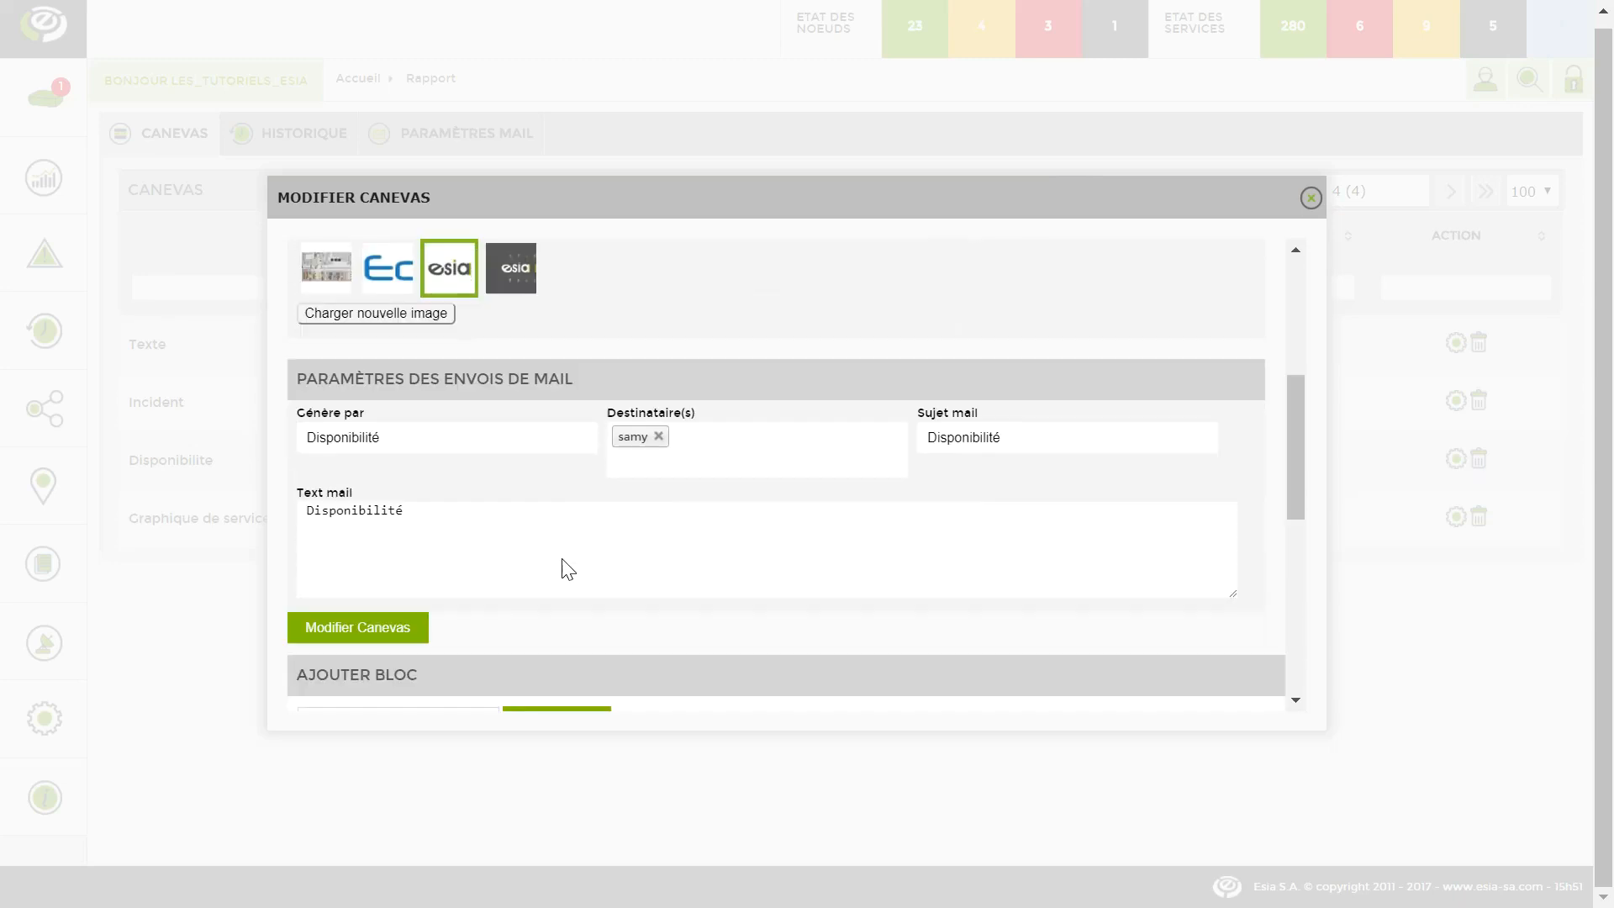
pyautogui.scroll(-8, 565, 569)
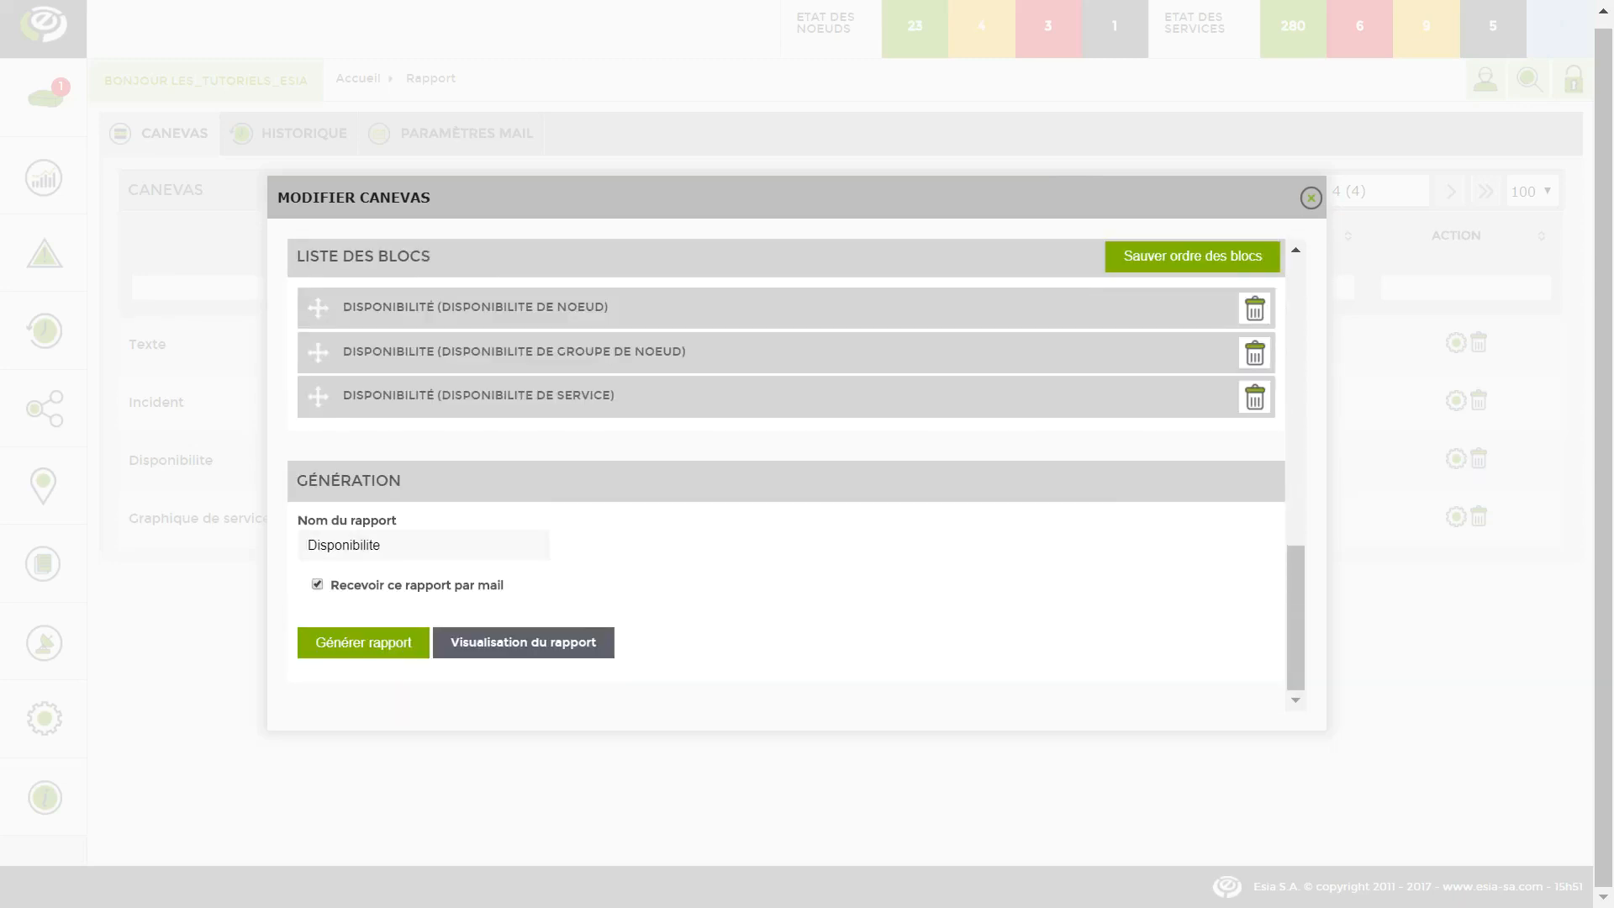
pyautogui.click(537, 637)
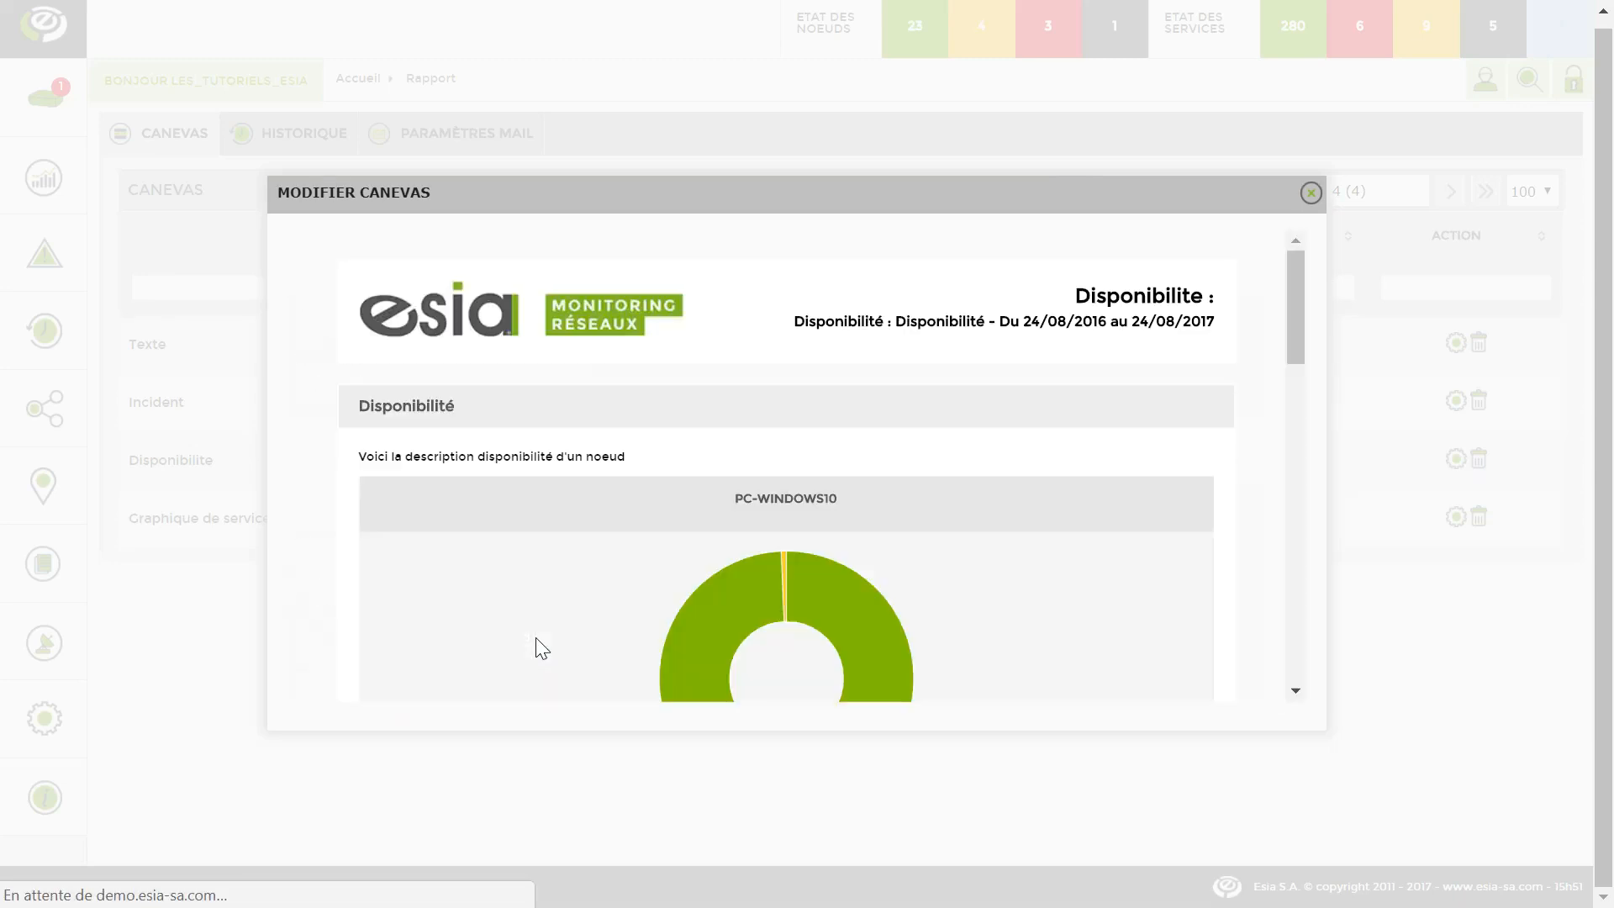
pyautogui.scroll(-2, 542, 642)
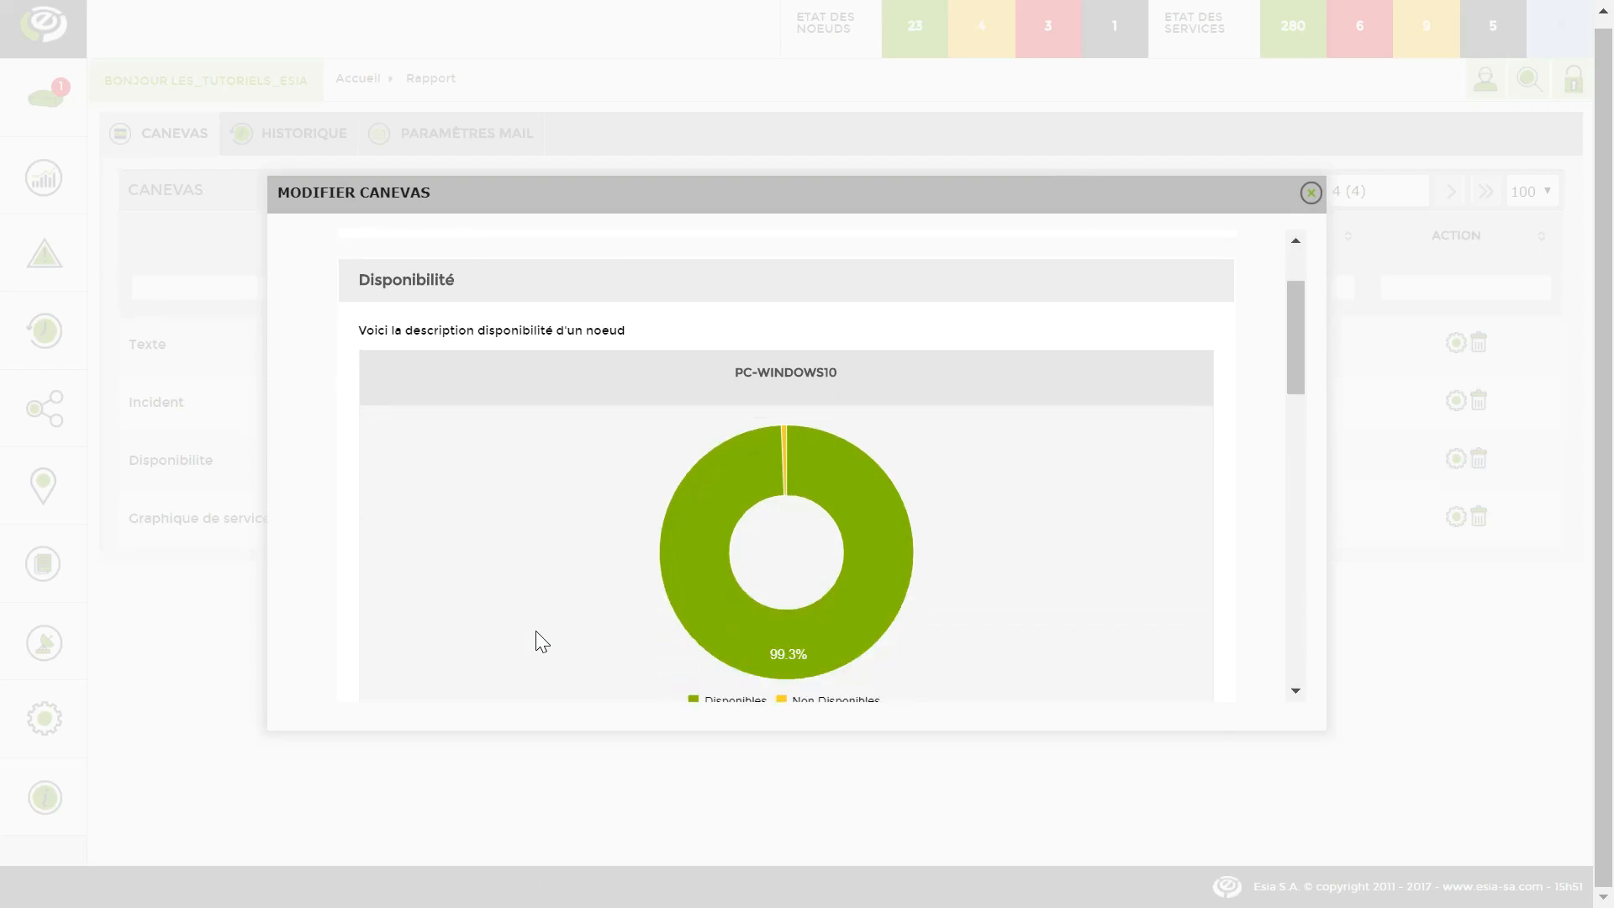
pyautogui.scroll(-4, 542, 641)
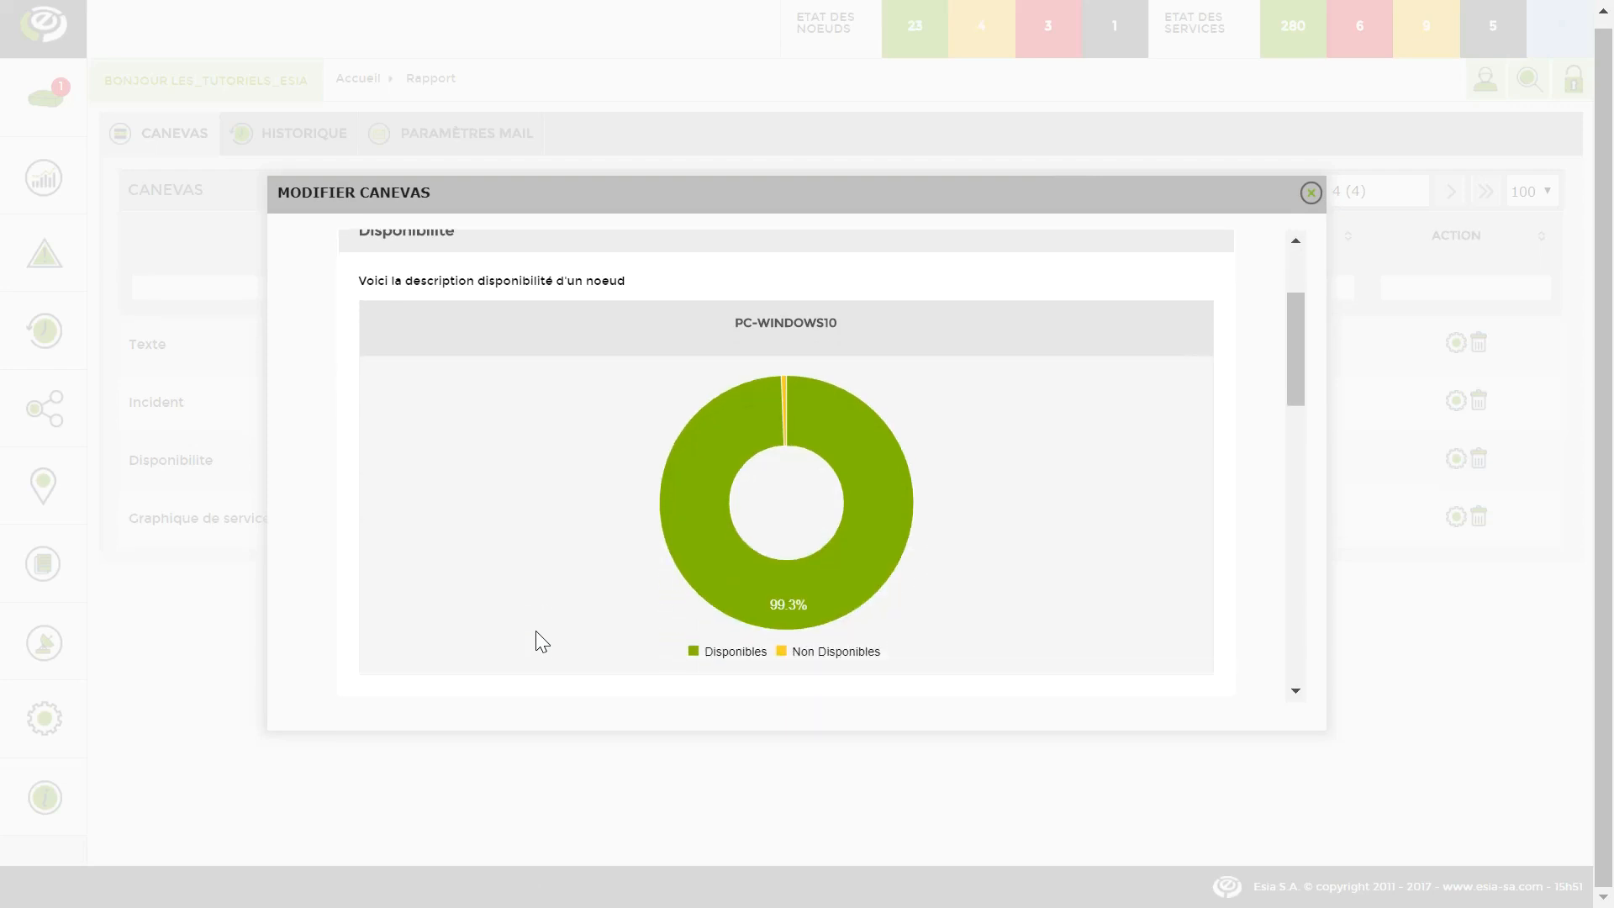
pyautogui.scroll(-4, 538, 635)
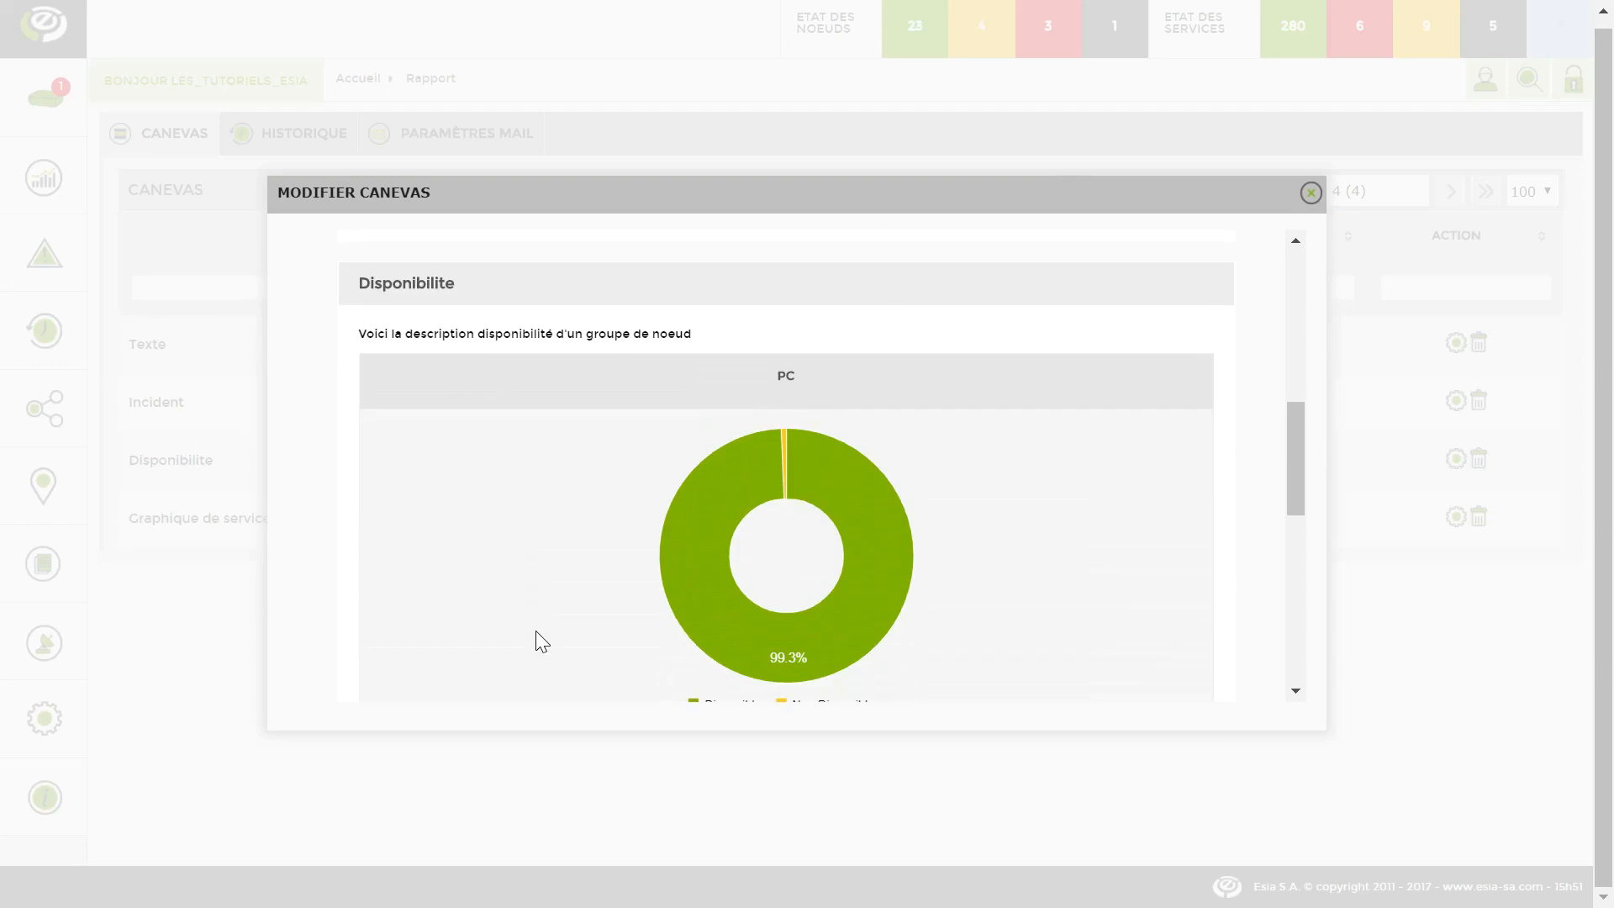
pyautogui.scroll(-2, 538, 635)
# Review the Graphique de service canvas's service graph block, including title, description, linked node and service, and return to the canvas without saving.
pyautogui.scroll(-5, 538, 636)
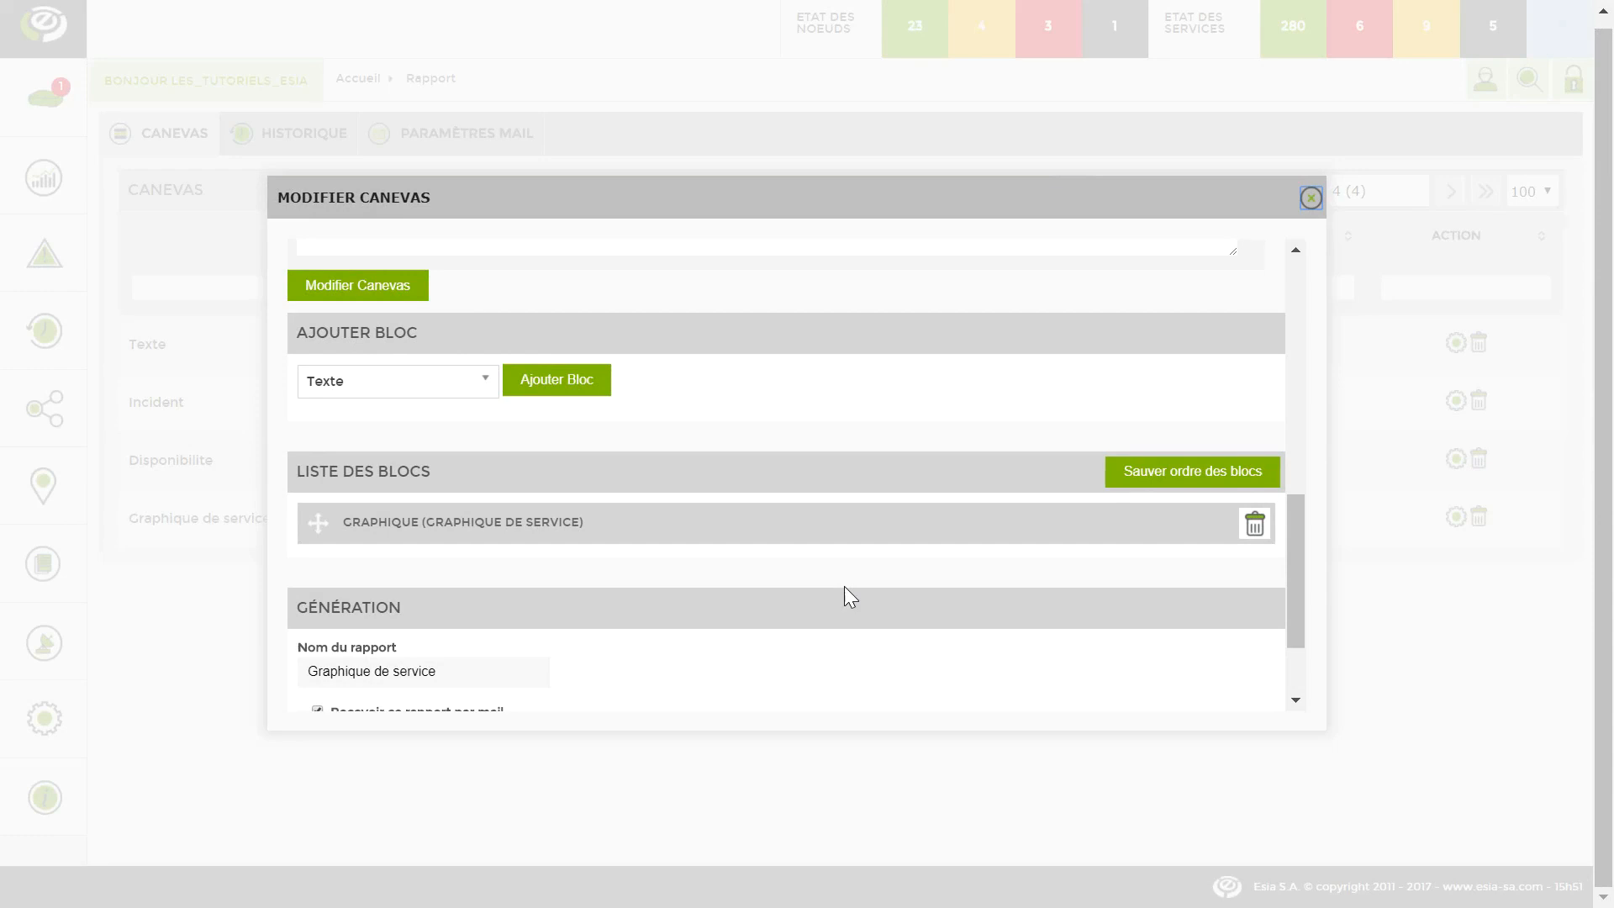
pyautogui.click(510, 534)
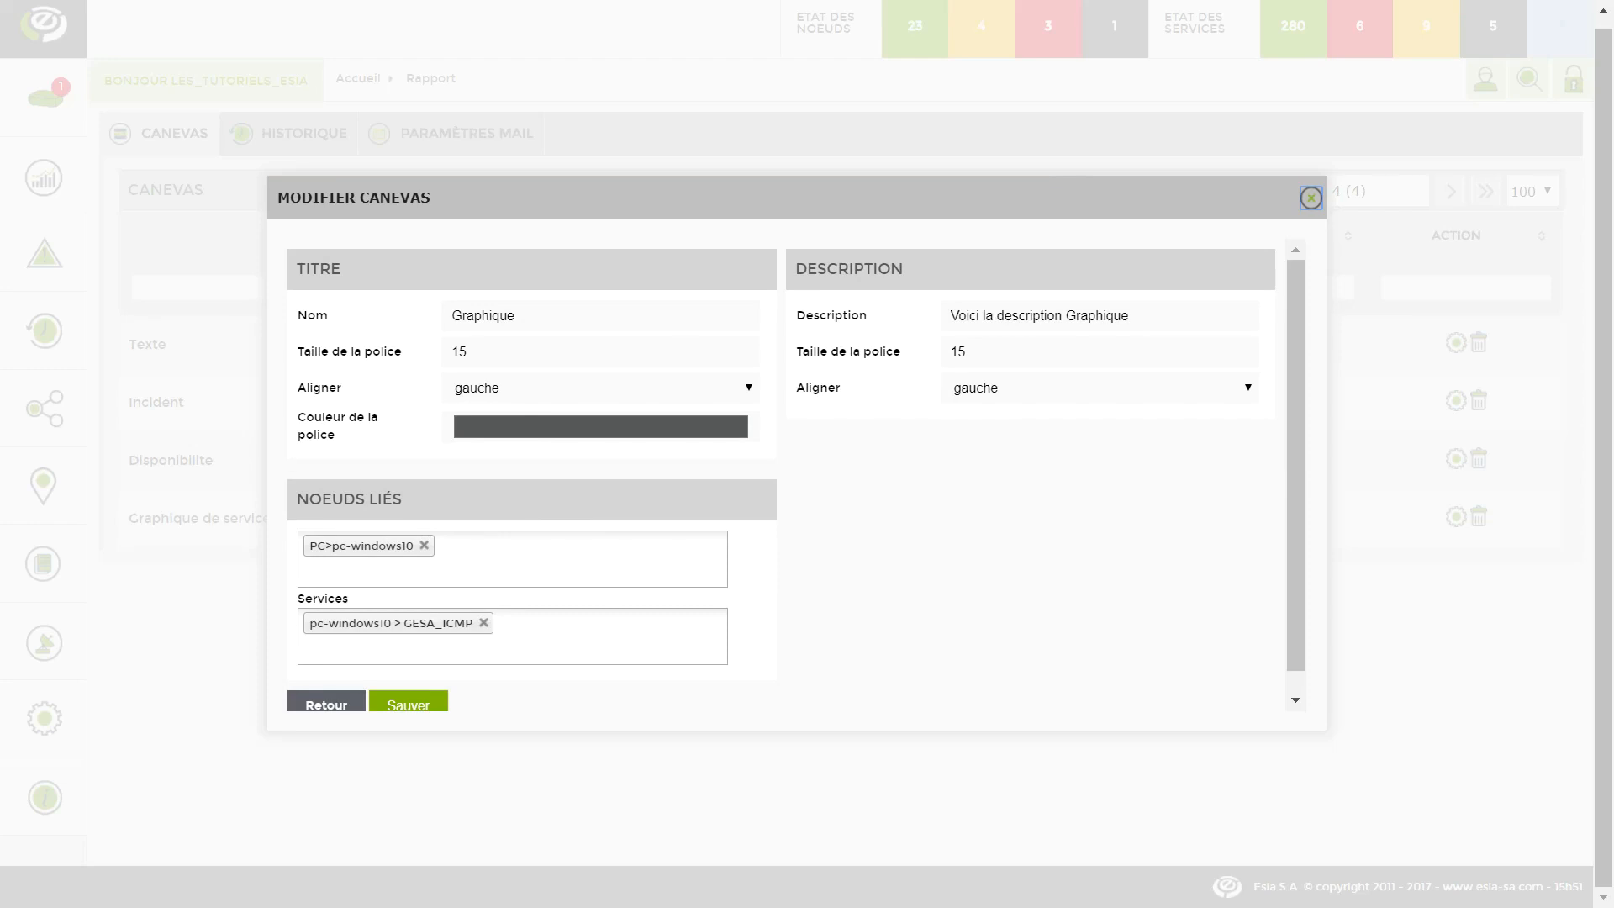
pyautogui.scroll(-1, 350, 673)
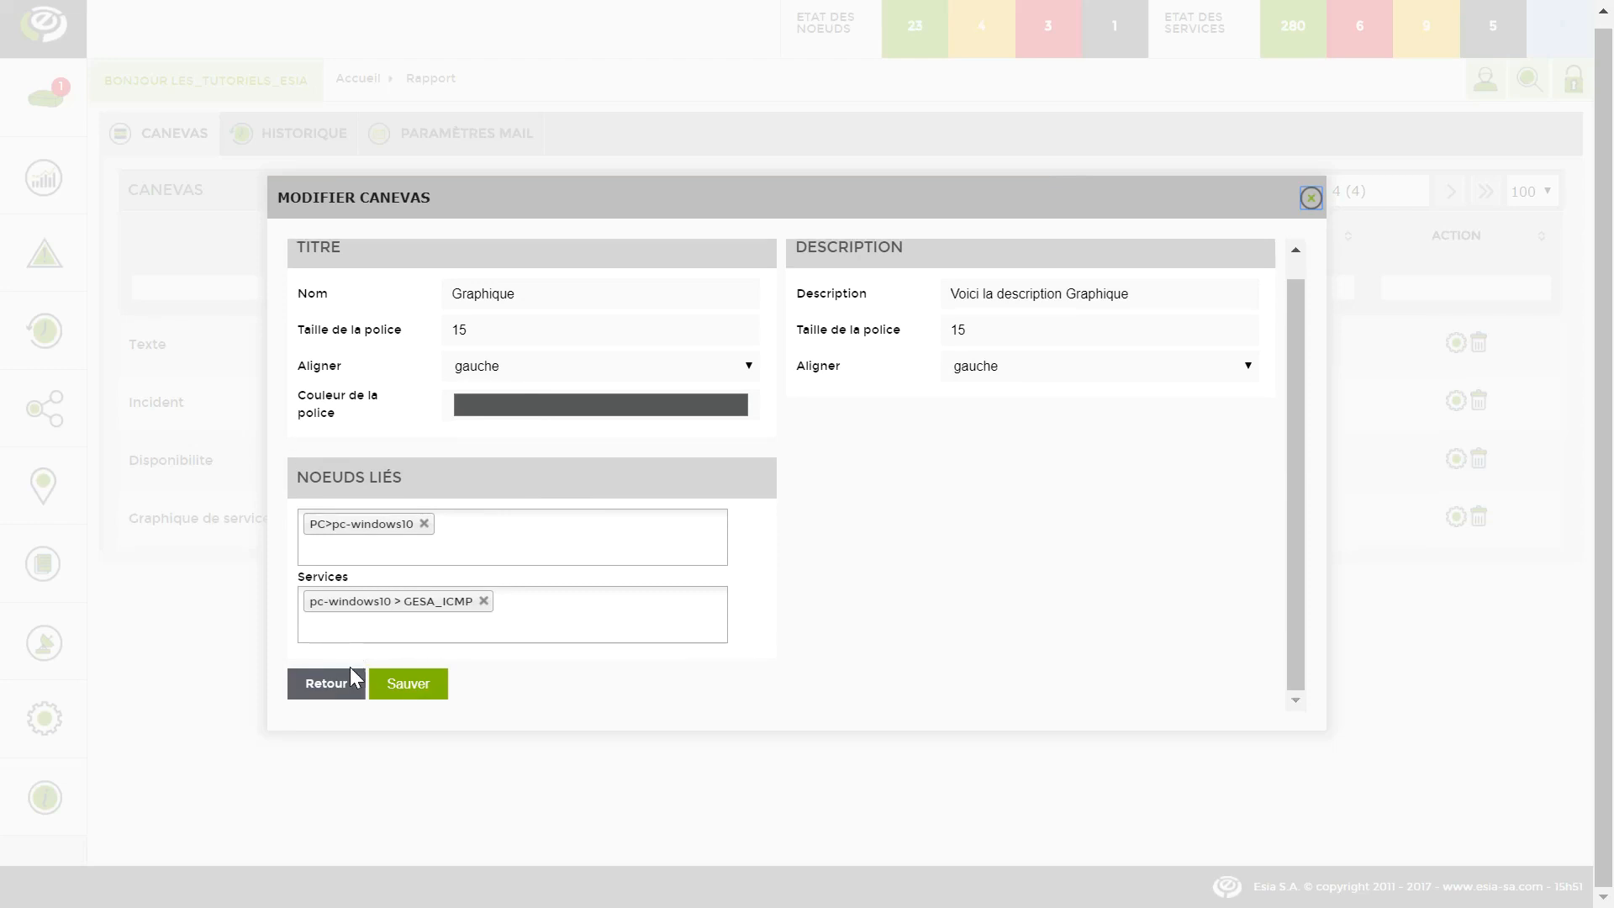
pyautogui.click(346, 692)
# Preview the Graphique de service report and examine its ping latency graph for pc-windows10.
pyautogui.scroll(-10, 555, 558)
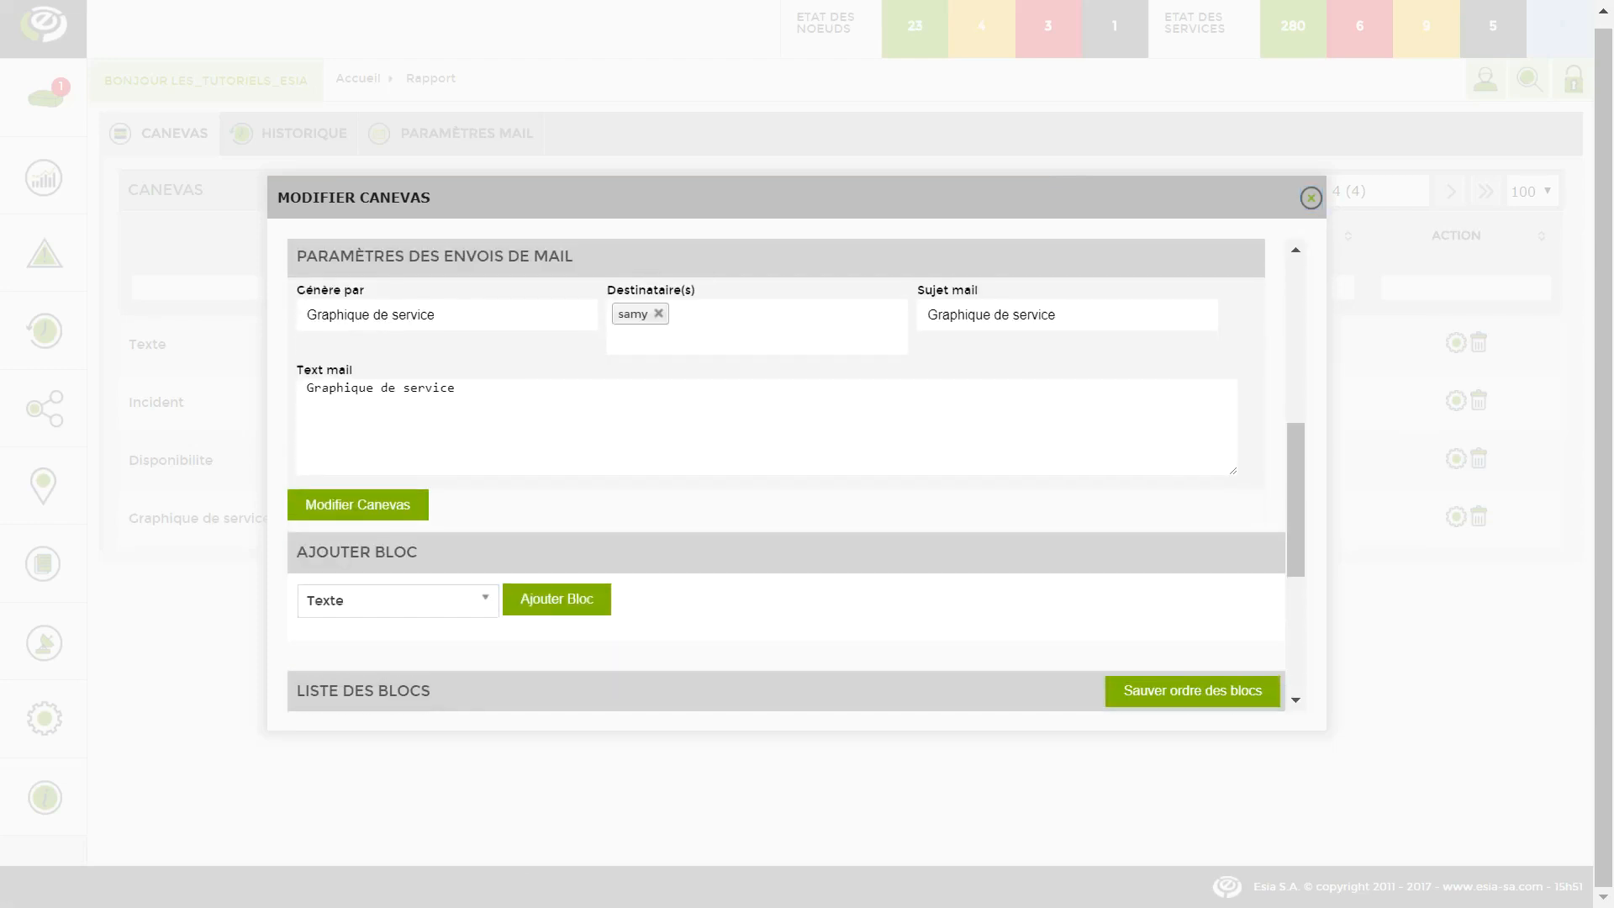
pyautogui.scroll(-3, 786, 471)
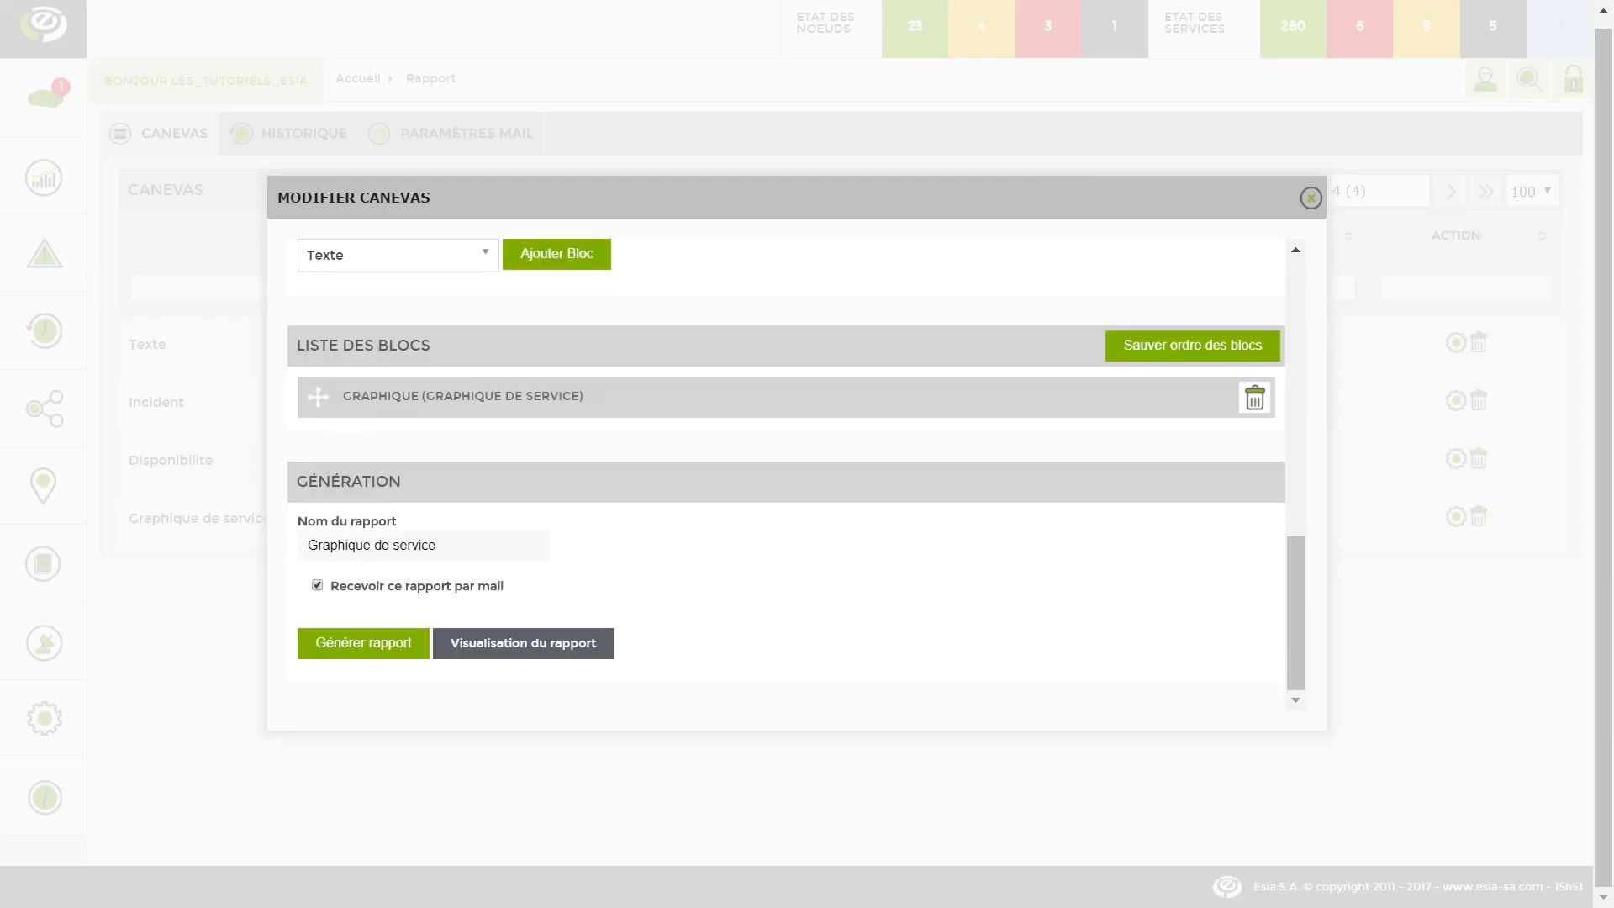
pyautogui.click(526, 652)
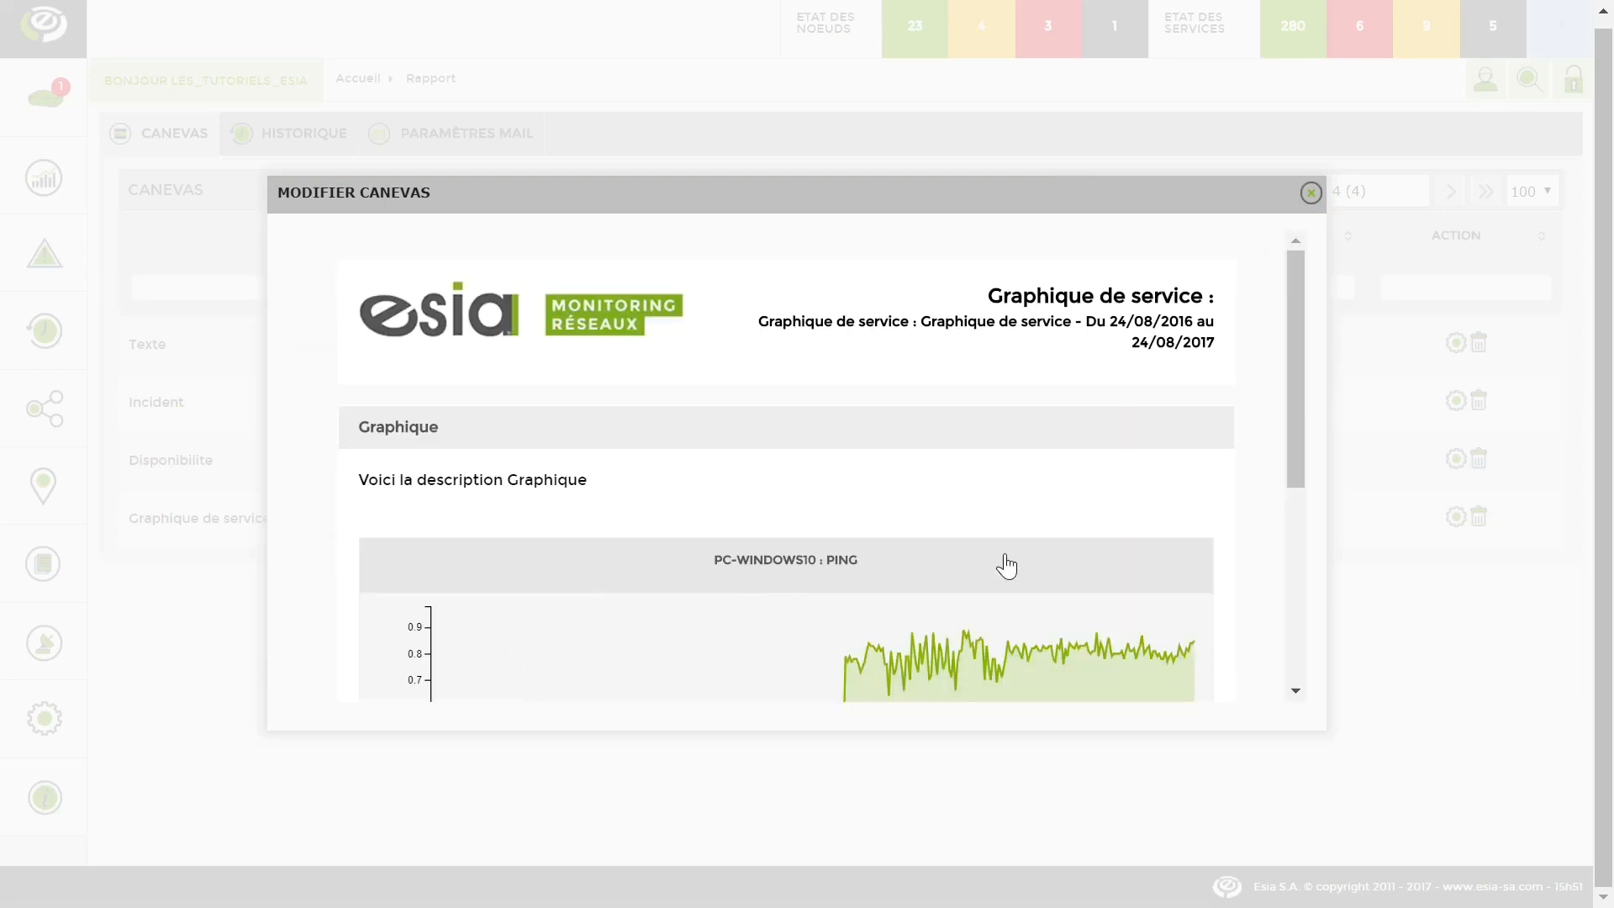
pyautogui.scroll(-3, 1229, 523)
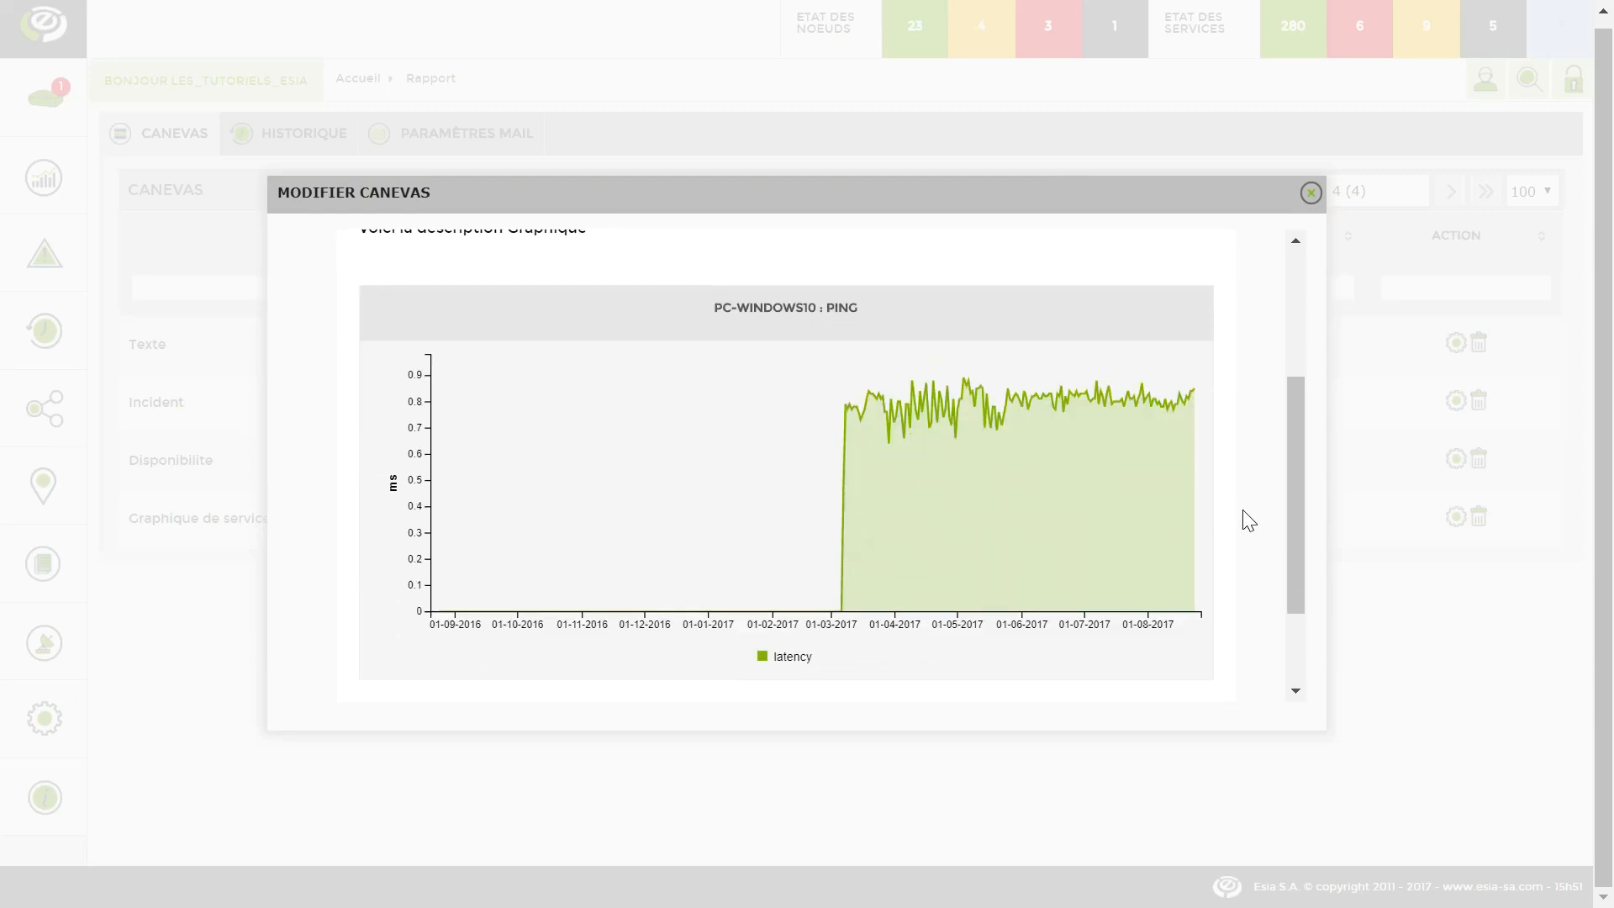